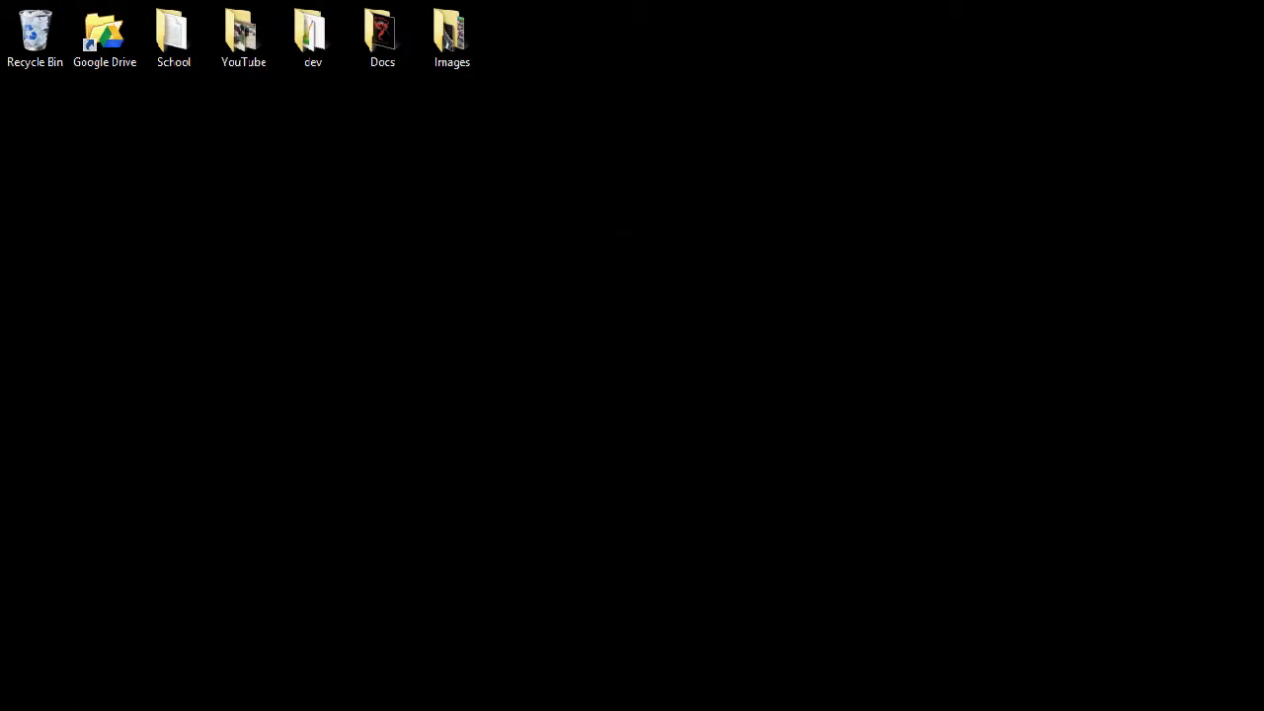
Step: Search the installed apps for "steps" and open Steps Recorder
{"action": "mouse_move", "coordinate": [1254, 10]}
{"action": "left_click", "coordinate": [1225, 166]}
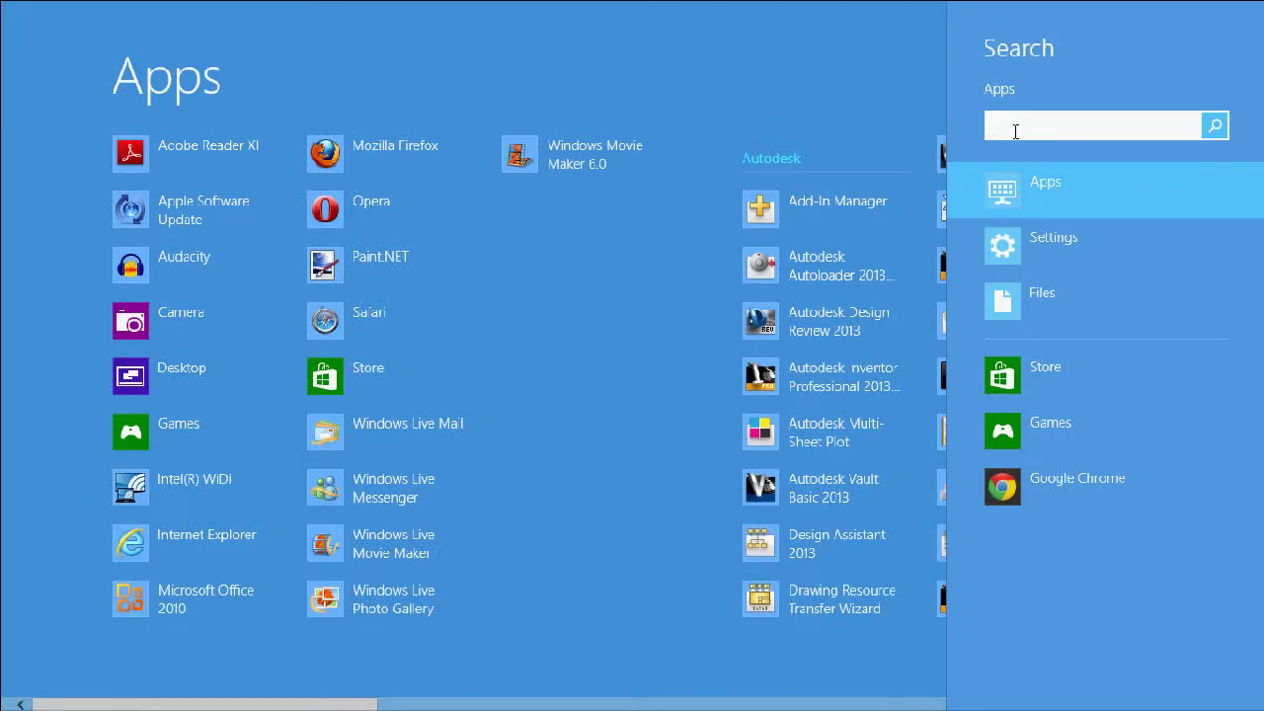
{"action": "type", "text": "s"}
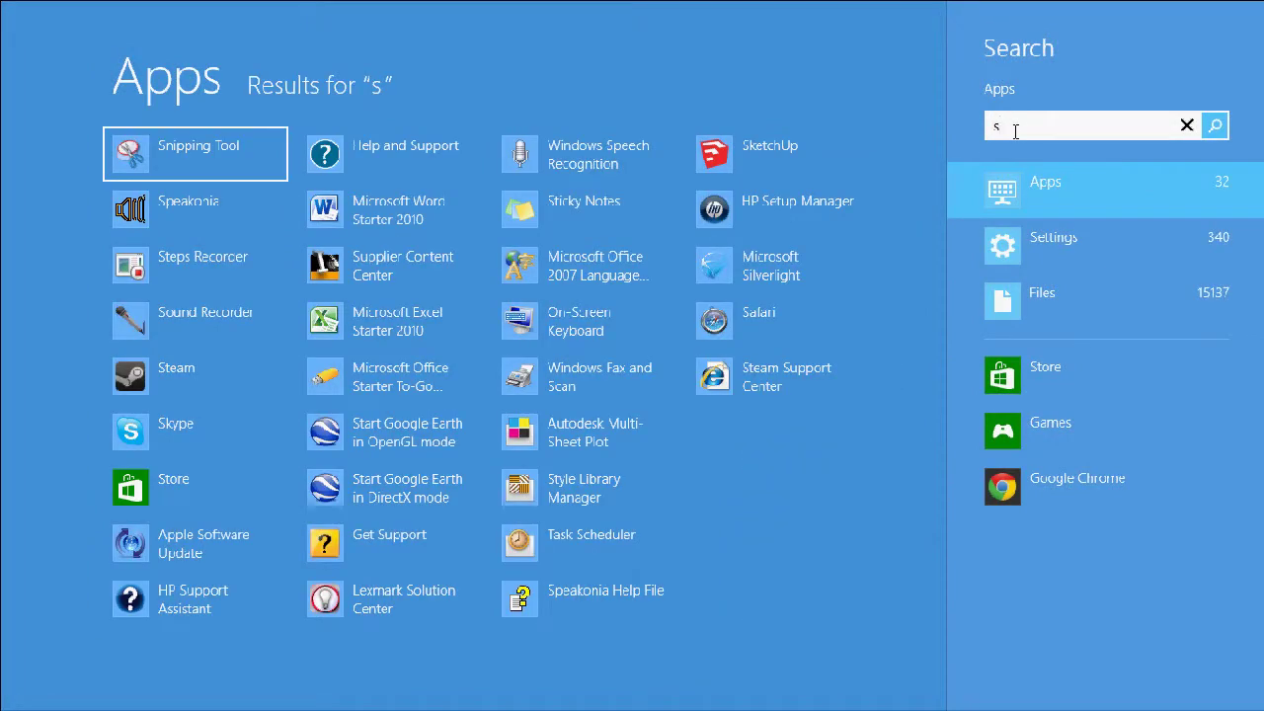
{"action": "type", "text": "teps"}
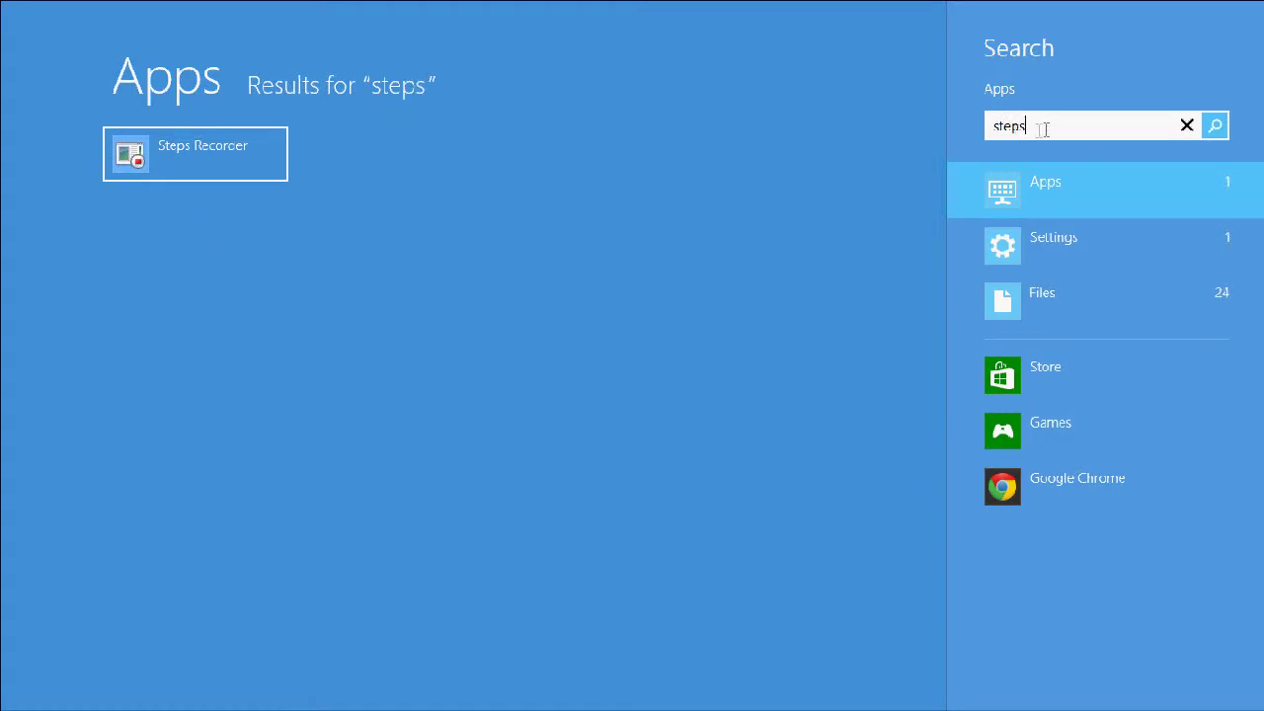
{"action": "left_click", "coordinate": [174, 166]}
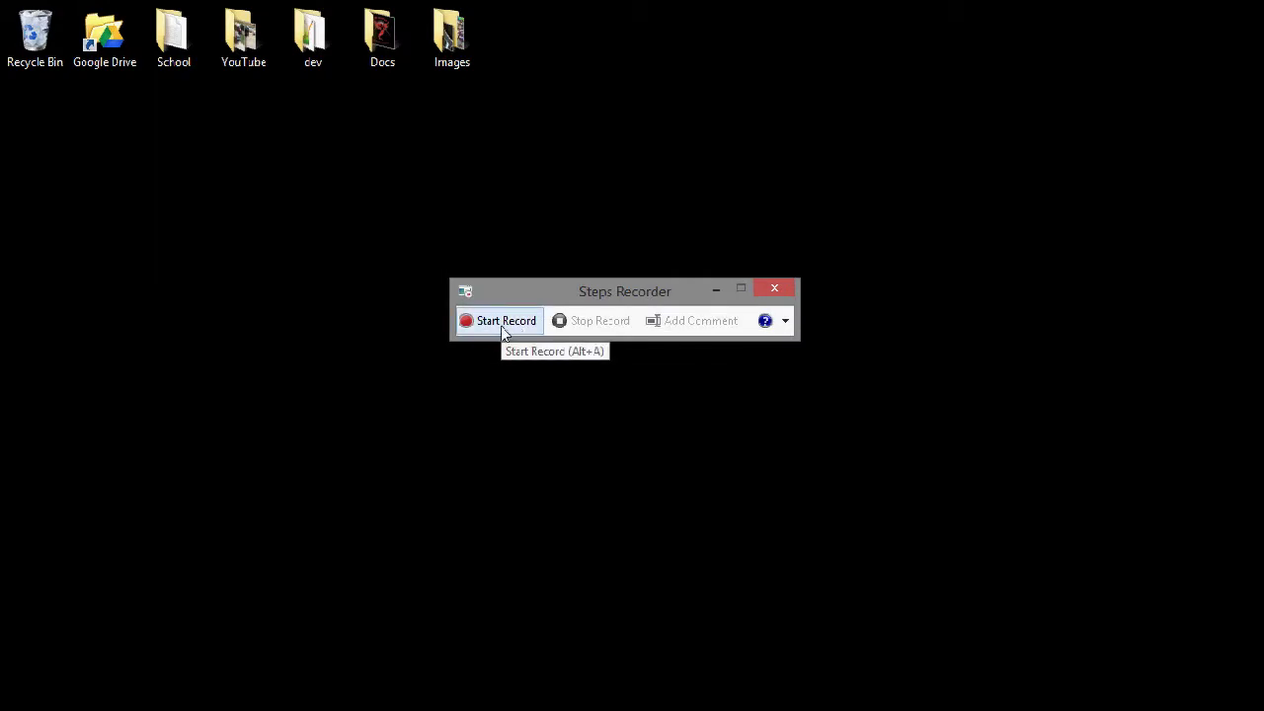
Step: Start a new recording with the recorder minimized, and open and close the dev folder on the desktop
{"action": "left_click", "coordinate": [503, 325]}
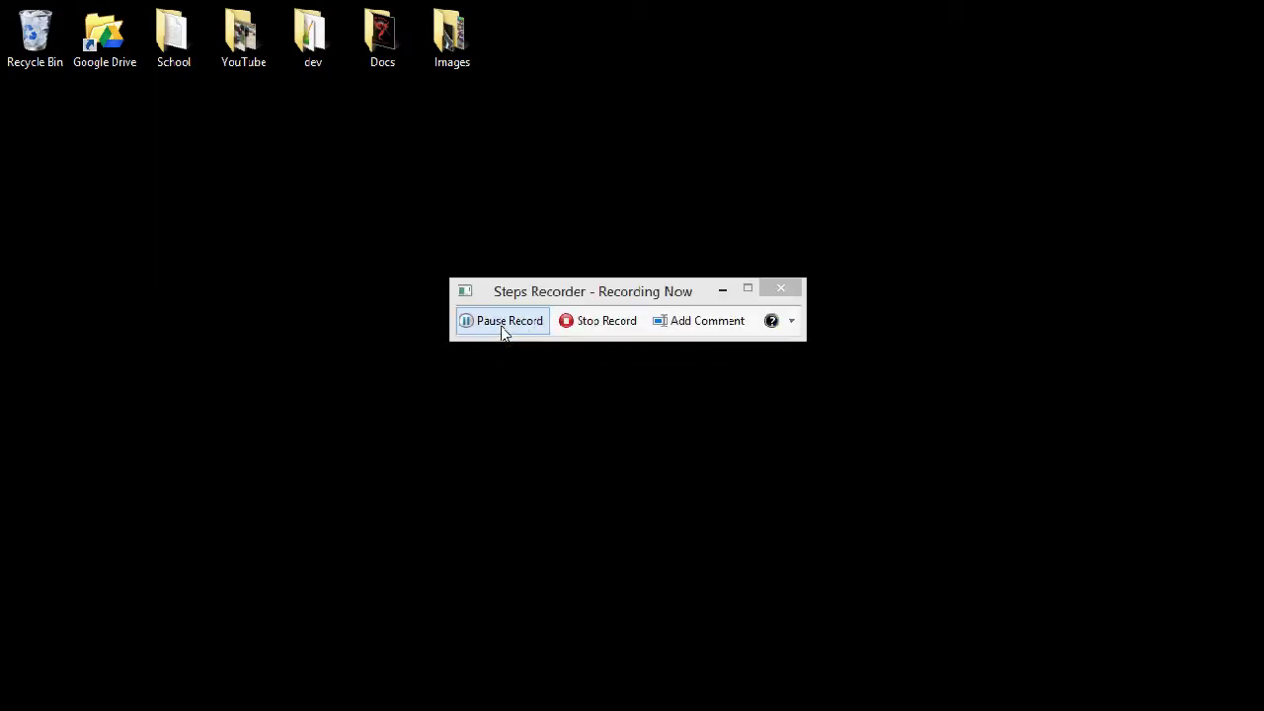
{"action": "left_click", "coordinate": [722, 290]}
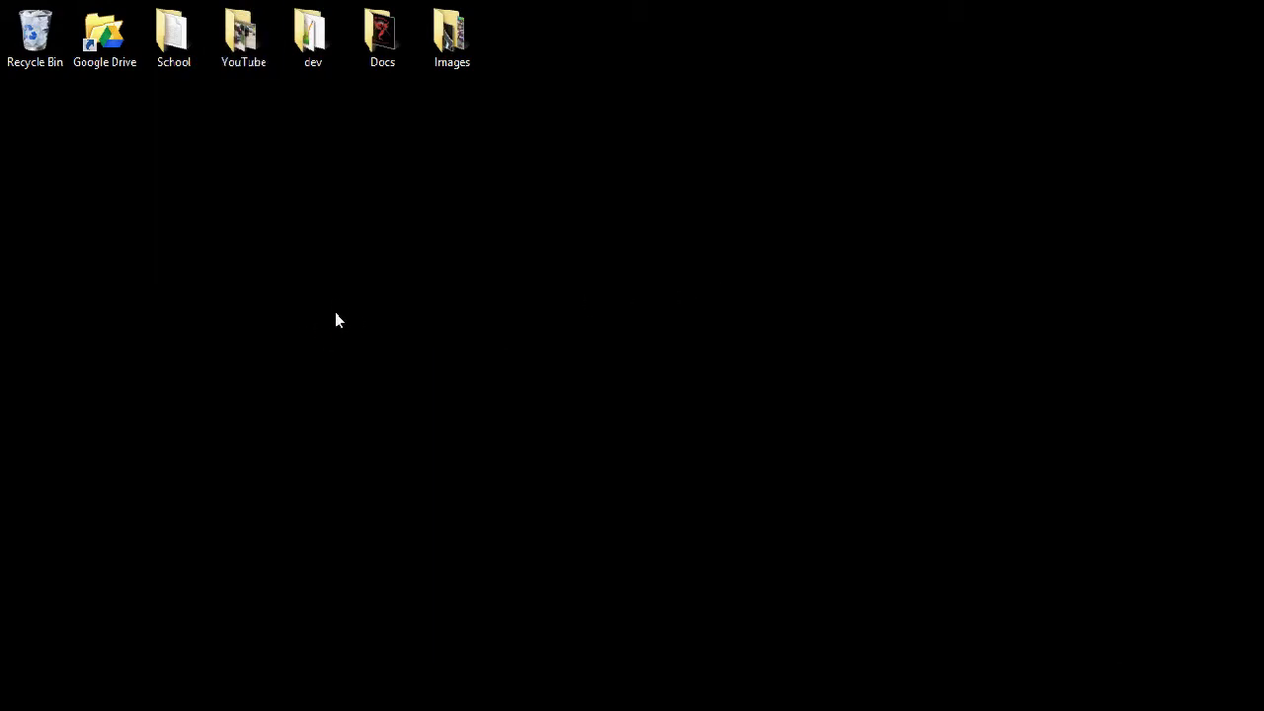
{"action": "double_click", "coordinate": [307, 37]}
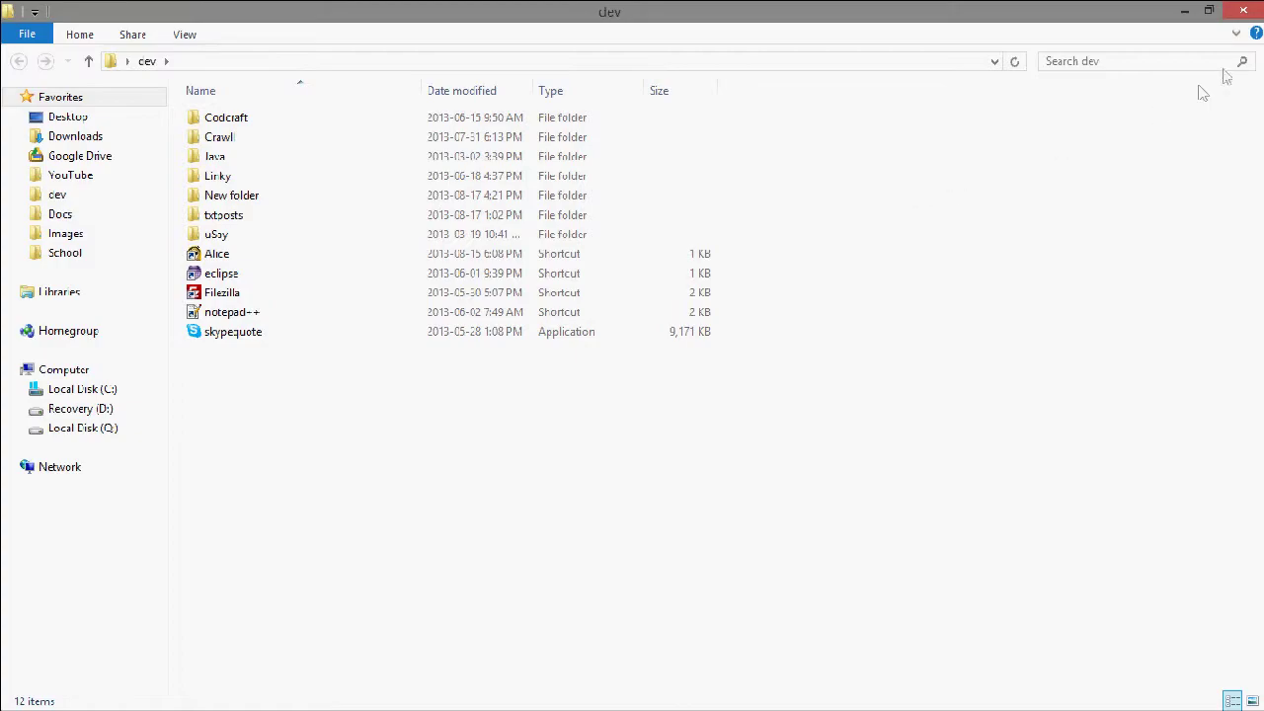
{"action": "left_click", "coordinate": [1246, 10]}
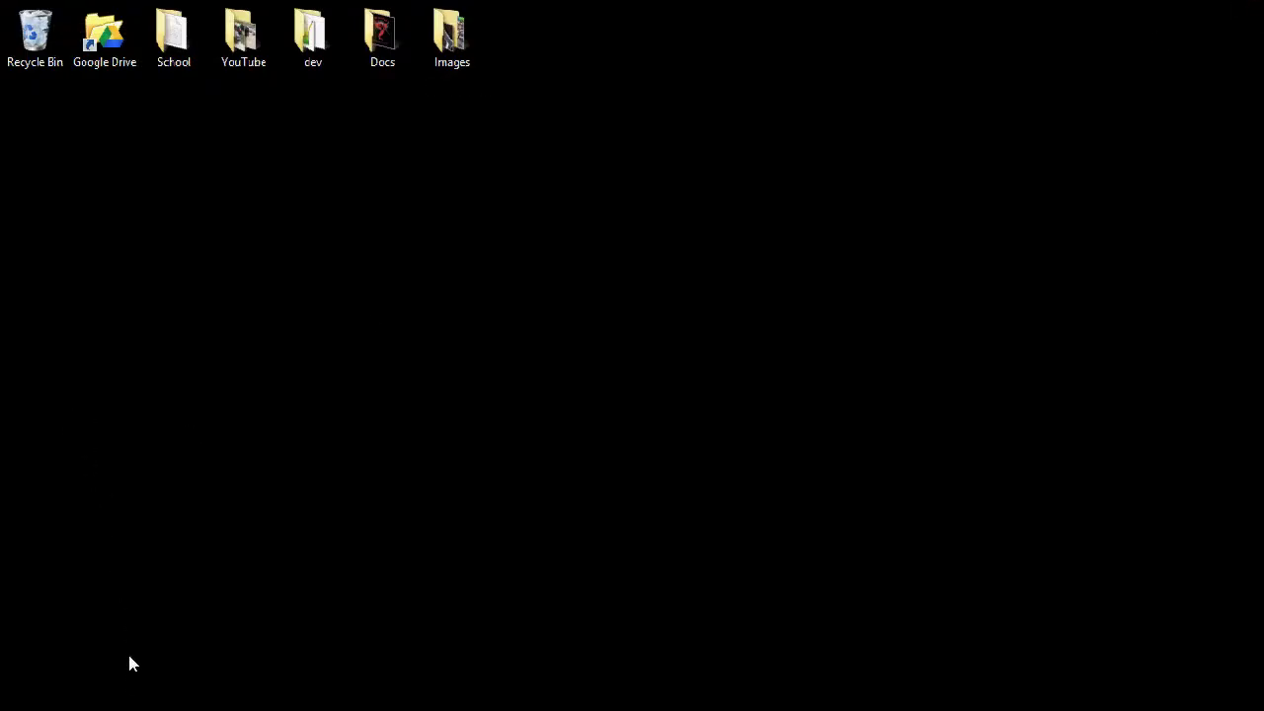
Step: Open the system volume adjustment from the Hardware and Sound section of Control Panel
{"action": "mouse_move", "coordinate": [128, 708]}
{"action": "left_click", "coordinate": [101, 697]}
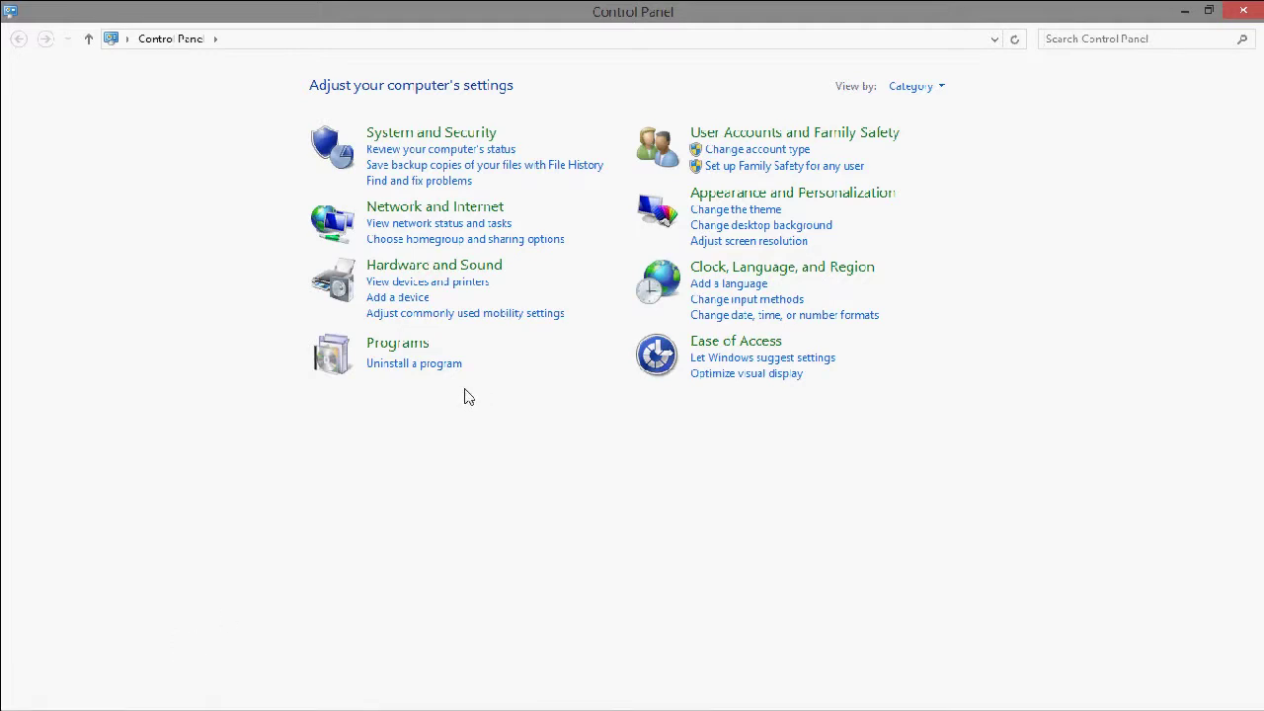
{"action": "left_click", "coordinate": [461, 268]}
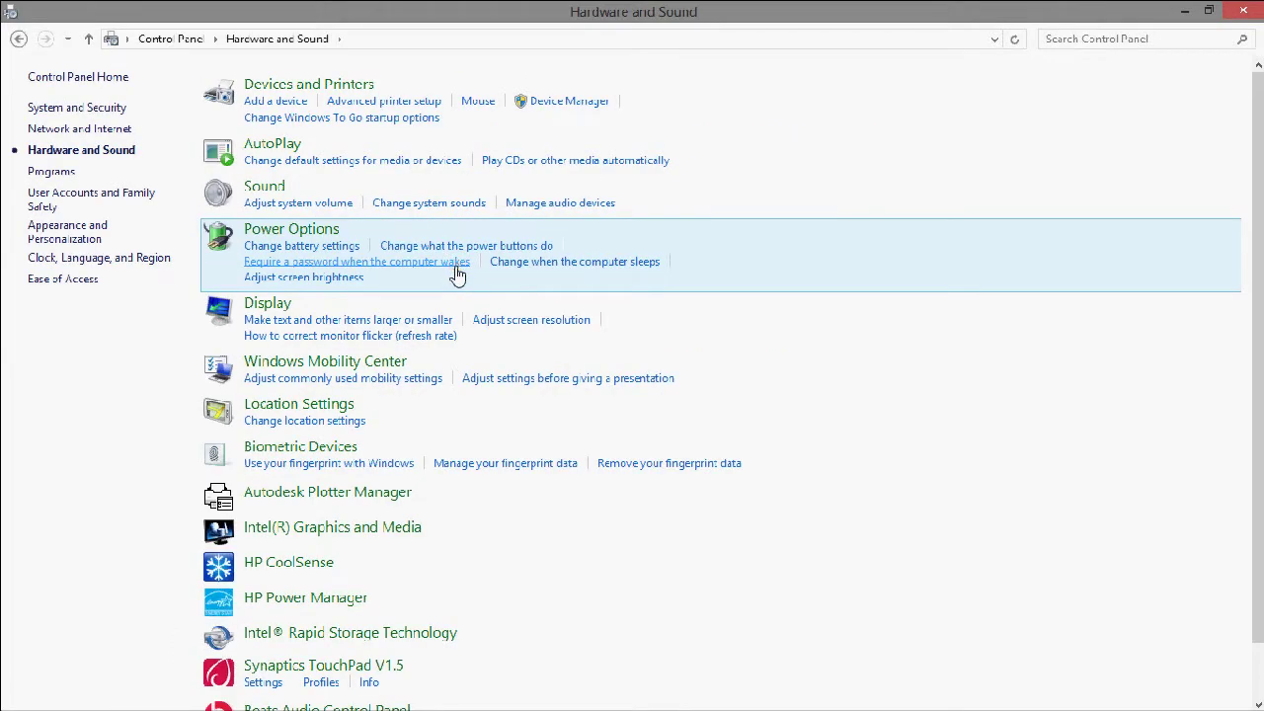
{"action": "left_click", "coordinate": [325, 205]}
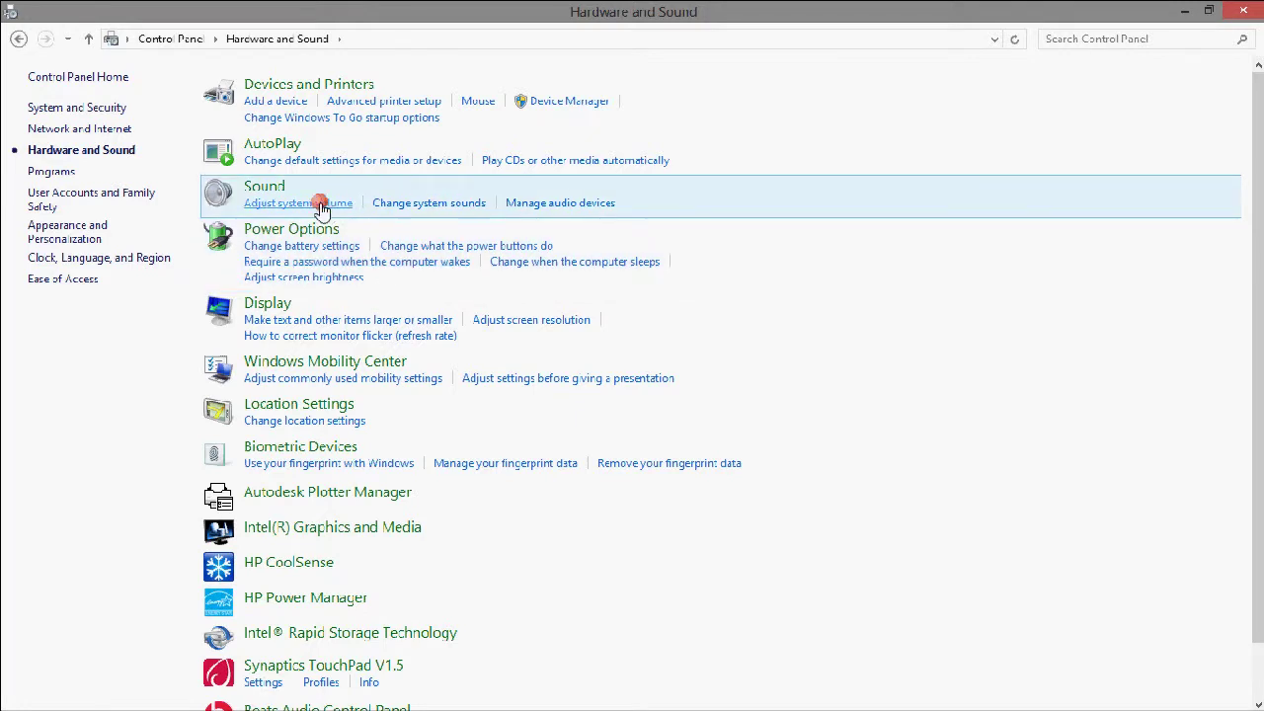
Step: Move the Volume Mixer window toward the middle of the screen, and close it along with the Hardware and Sound window
{"action": "left_click_drag", "start_coordinate": [326, 223], "coordinate": [624, 218]}
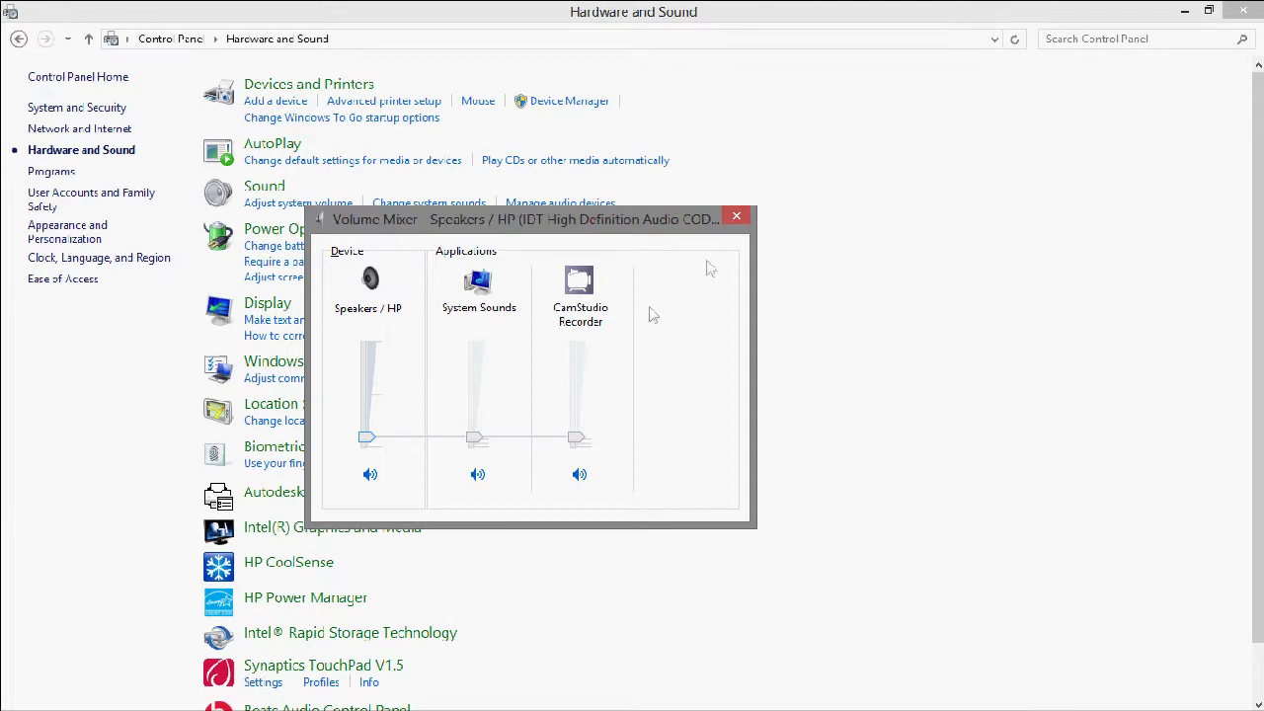
{"action": "left_click", "coordinate": [736, 219]}
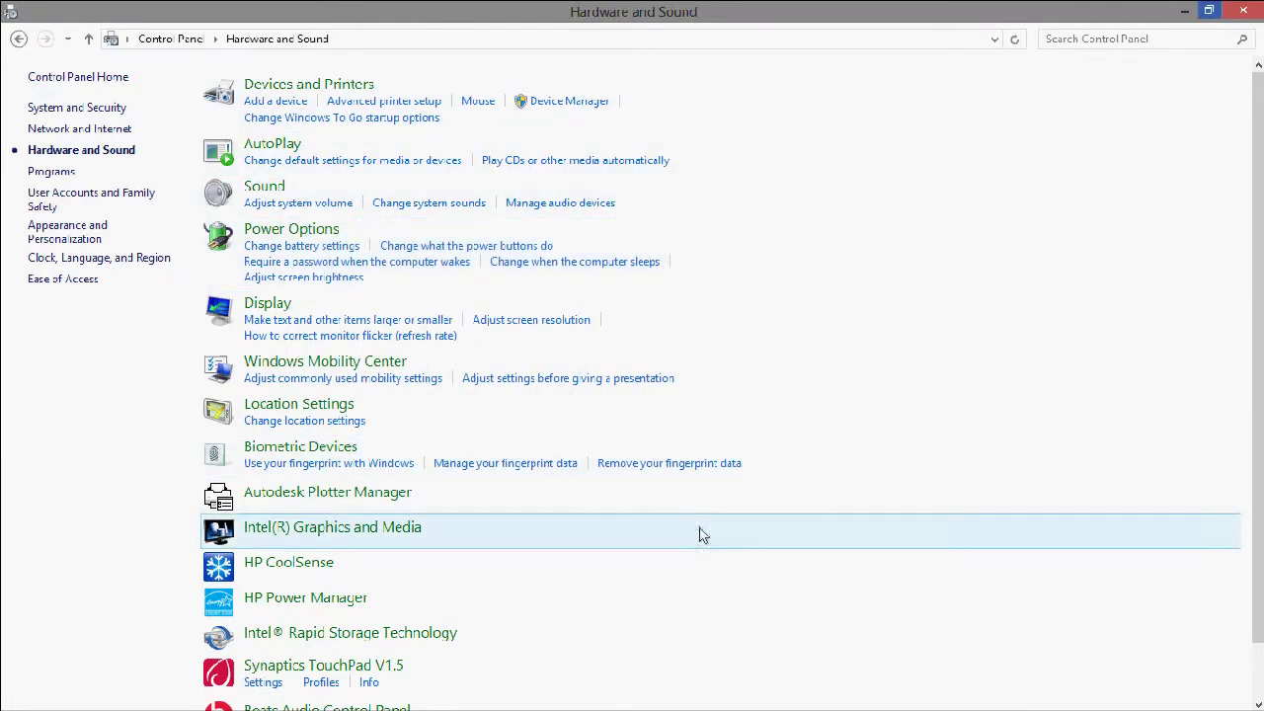
{"action": "left_click", "coordinate": [1243, 10]}
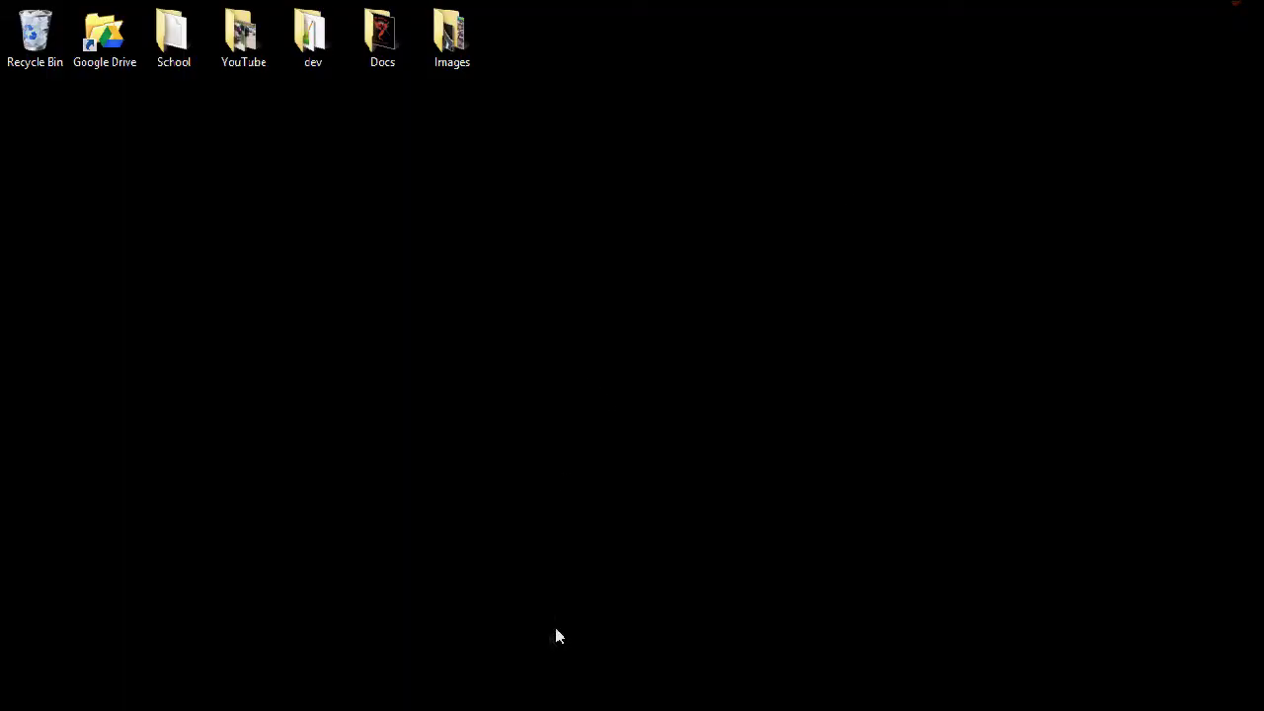
Step: Bring back the minimized Steps Recorder window and stop the recording
{"action": "mouse_move", "coordinate": [644, 703]}
{"action": "left_click", "coordinate": [681, 699]}
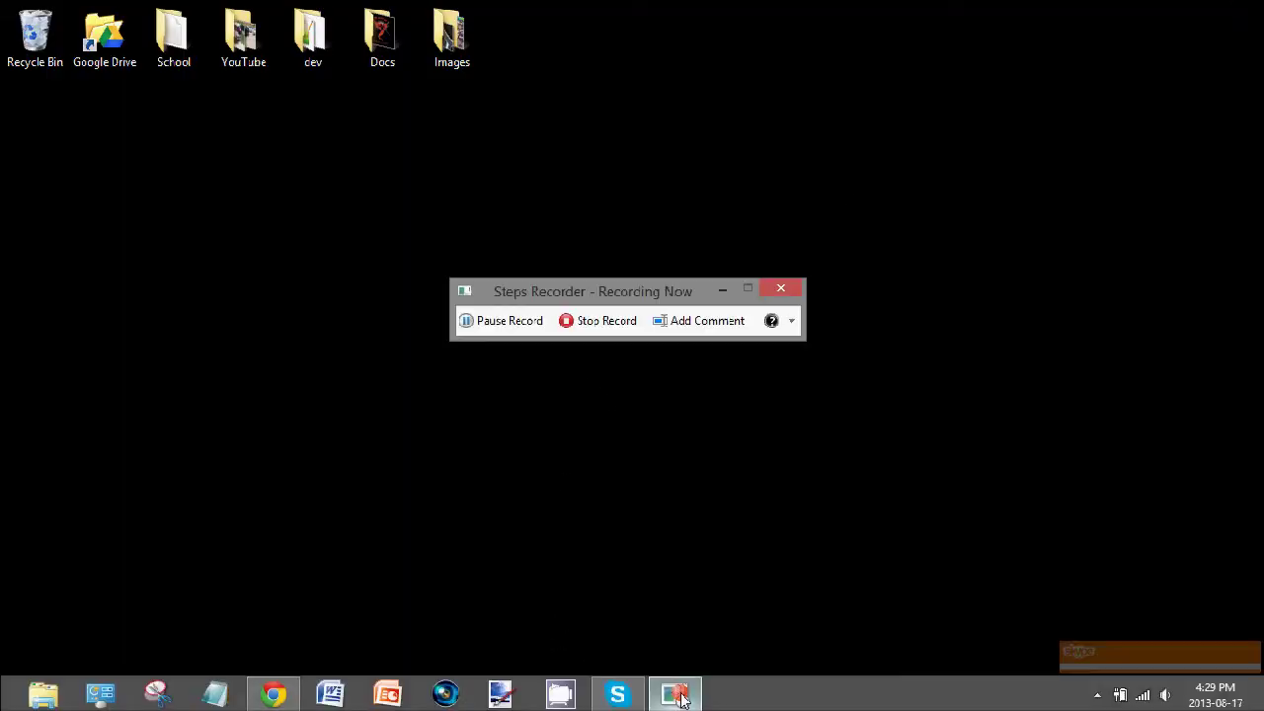
{"action": "left_click", "coordinate": [604, 323]}
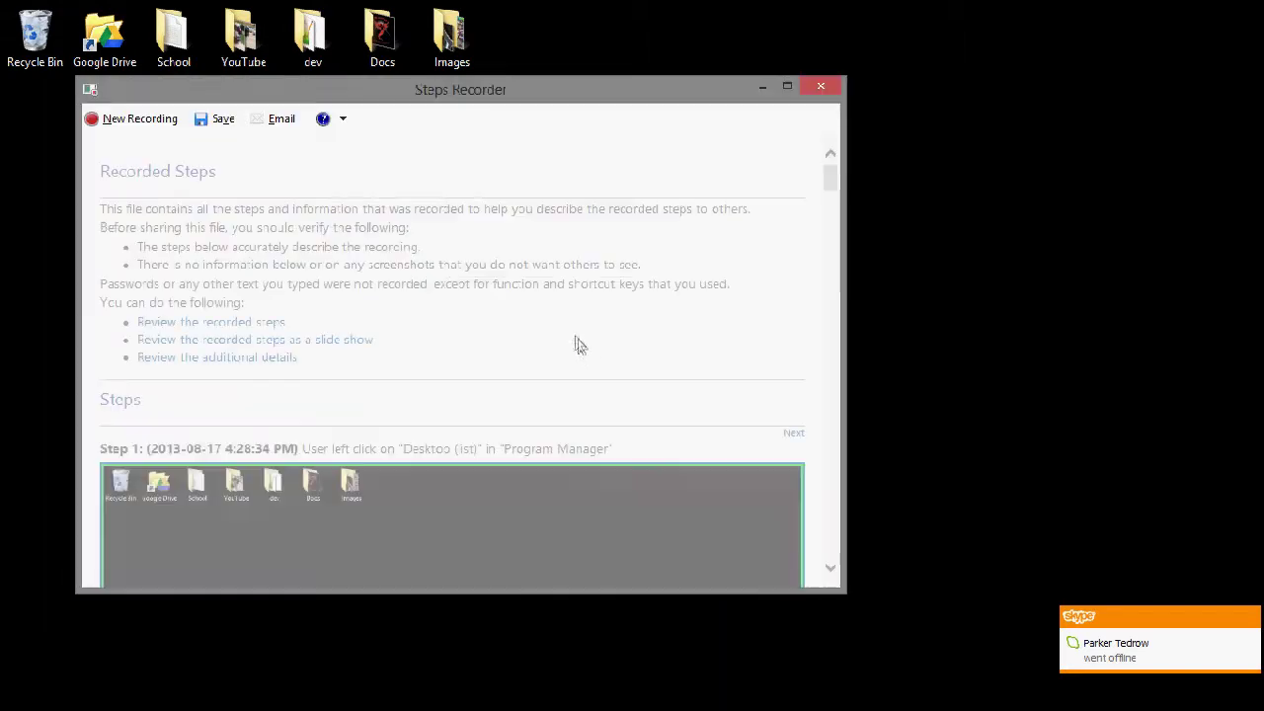
Step: Reposition the Recorded Steps report window and maximize it
{"action": "left_click_drag", "start_coordinate": [719, 98], "coordinate": [770, 356]}
{"action": "left_click_drag", "start_coordinate": [586, 353], "coordinate": [718, 176]}
{"action": "left_click", "coordinate": [979, 174]}
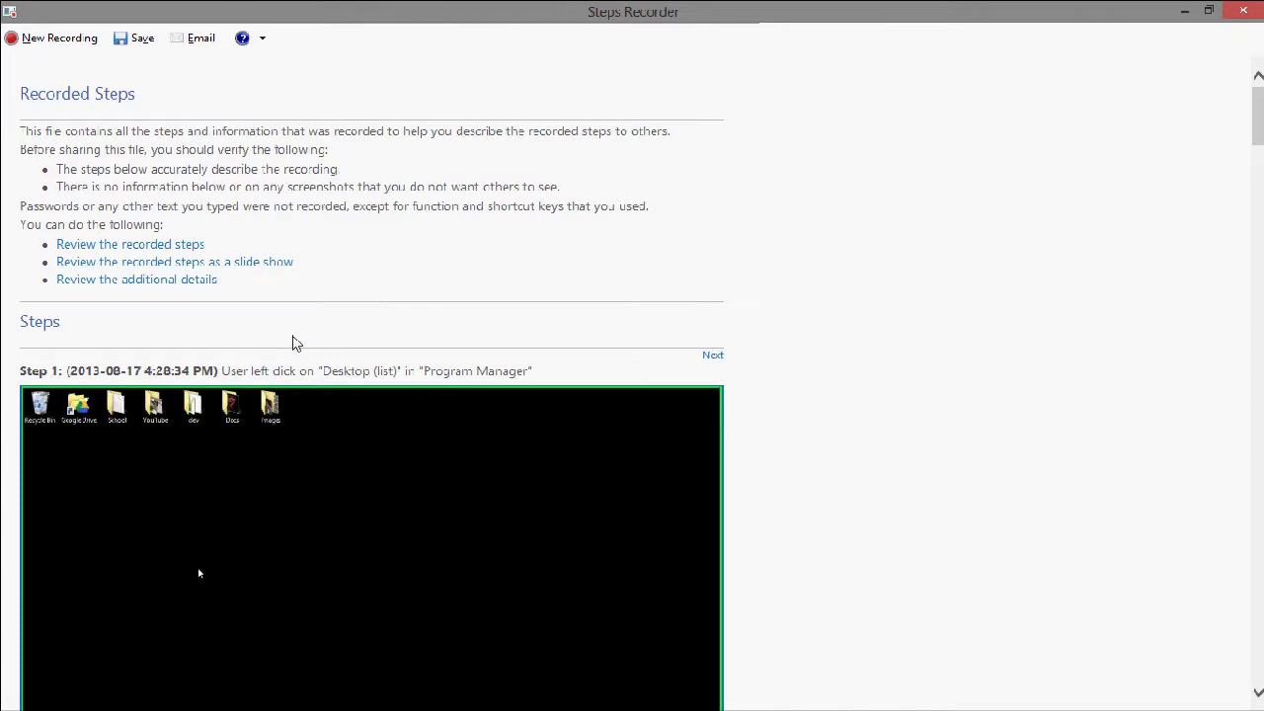
Step: Examine the descriptions and screenshots of recorded steps 1 to 11 and the Additional Details section of the report
{"action": "left_click_drag", "start_coordinate": [1256, 131], "coordinate": [1255, 148]}
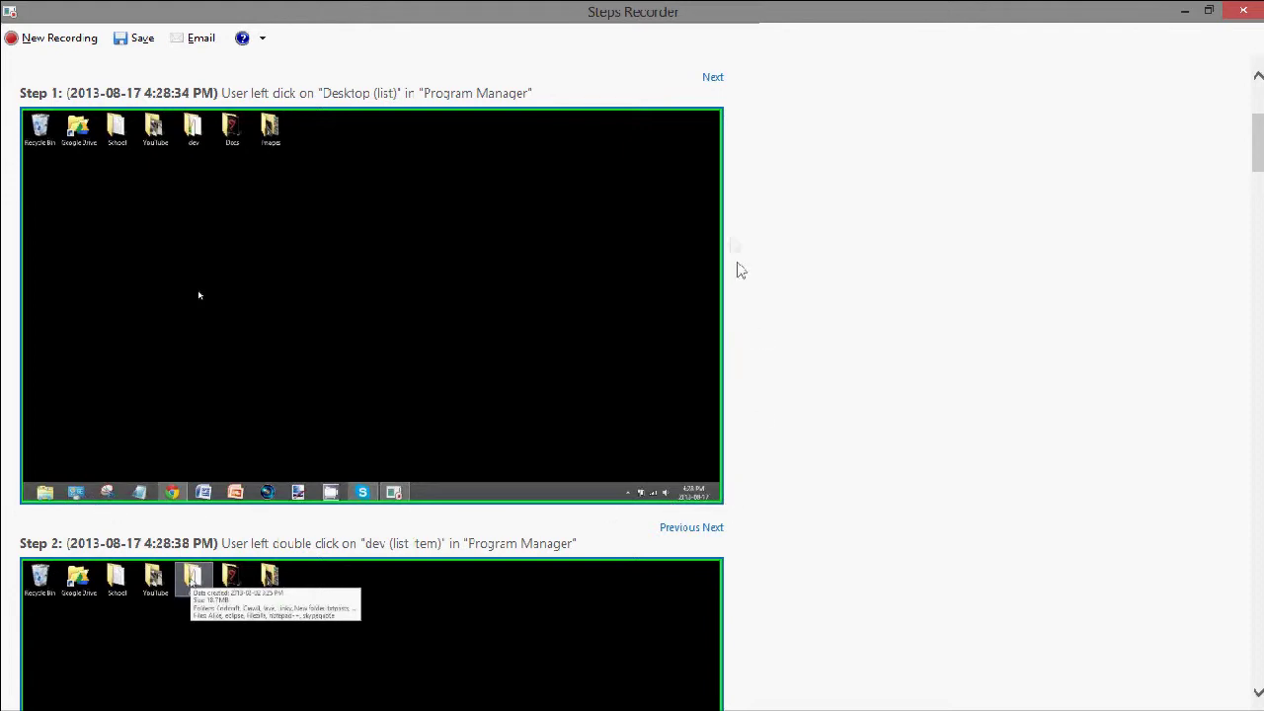
{"action": "mouse_move", "coordinate": [1260, 148]}
{"action": "left_mouse_down"}
{"action": "mouse_move", "coordinate": [1256, 202]}
{"action": "mouse_move", "coordinate": [1254, 148]}
{"action": "left_mouse_up"}
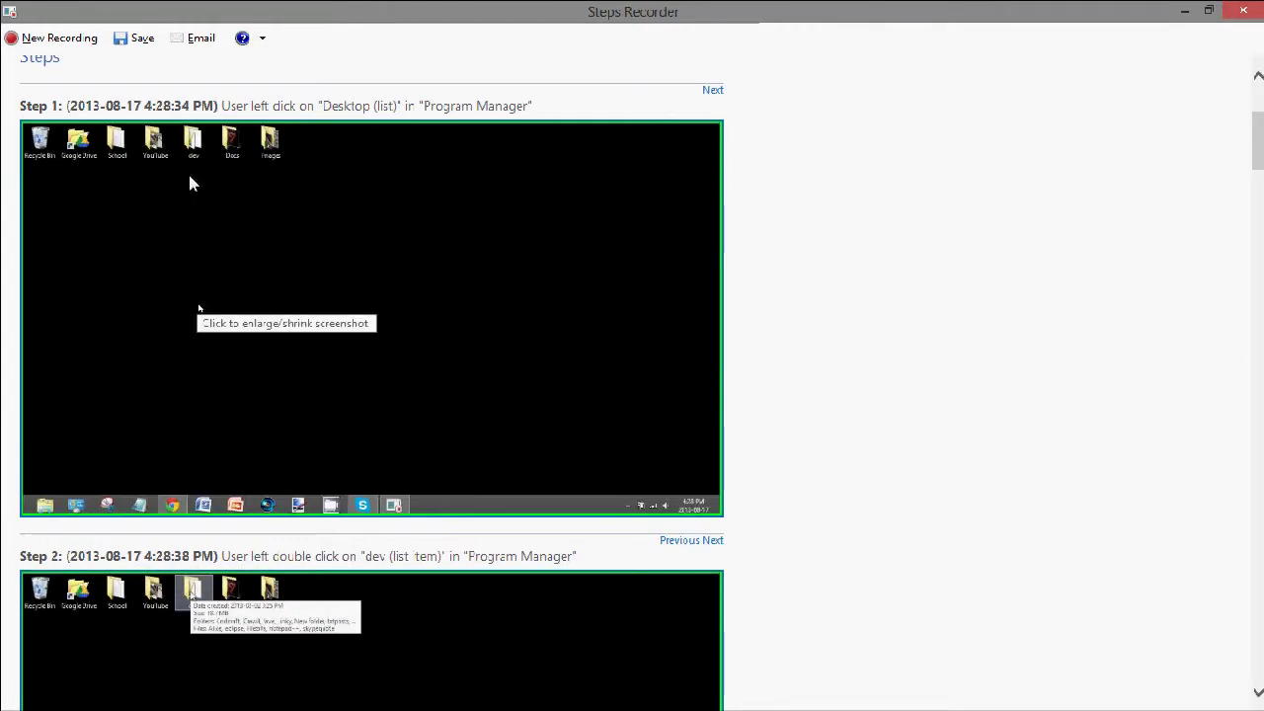
{"action": "scroll", "coordinate": [197, 336], "scroll_direction": "down", "scroll_amount": 3}
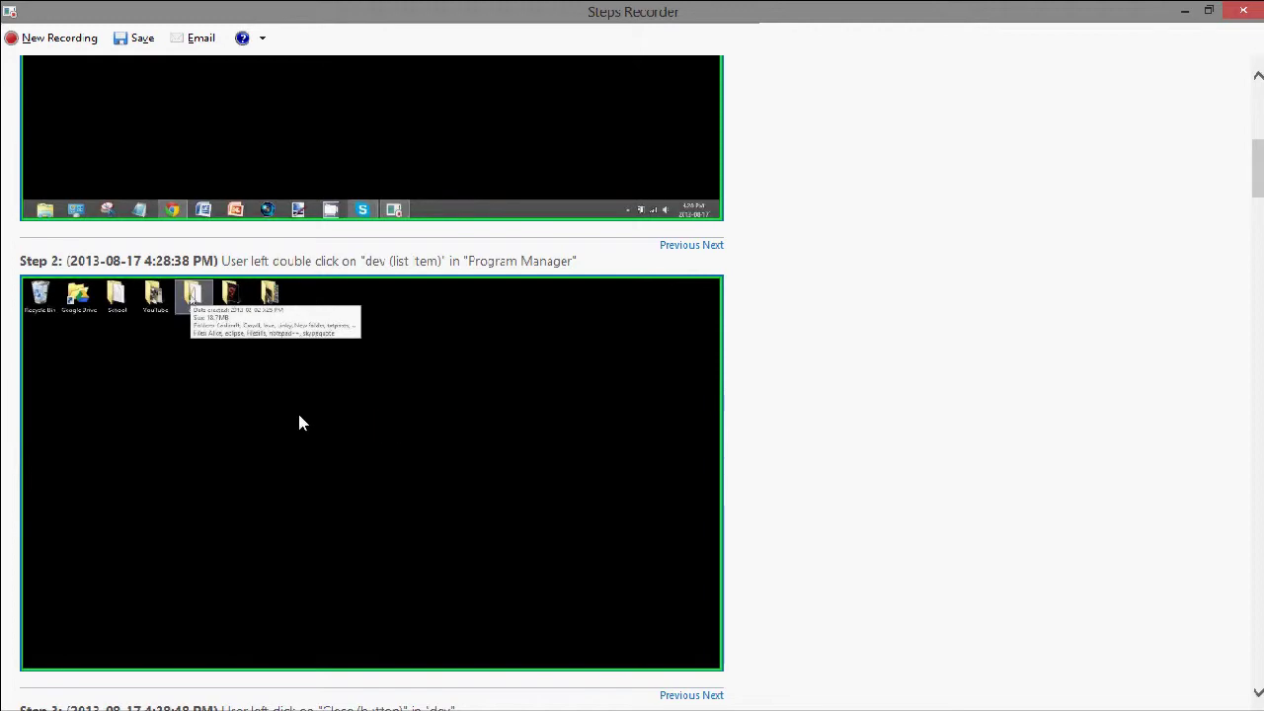
{"action": "scroll", "coordinate": [297, 413], "scroll_direction": "down", "scroll_amount": 2}
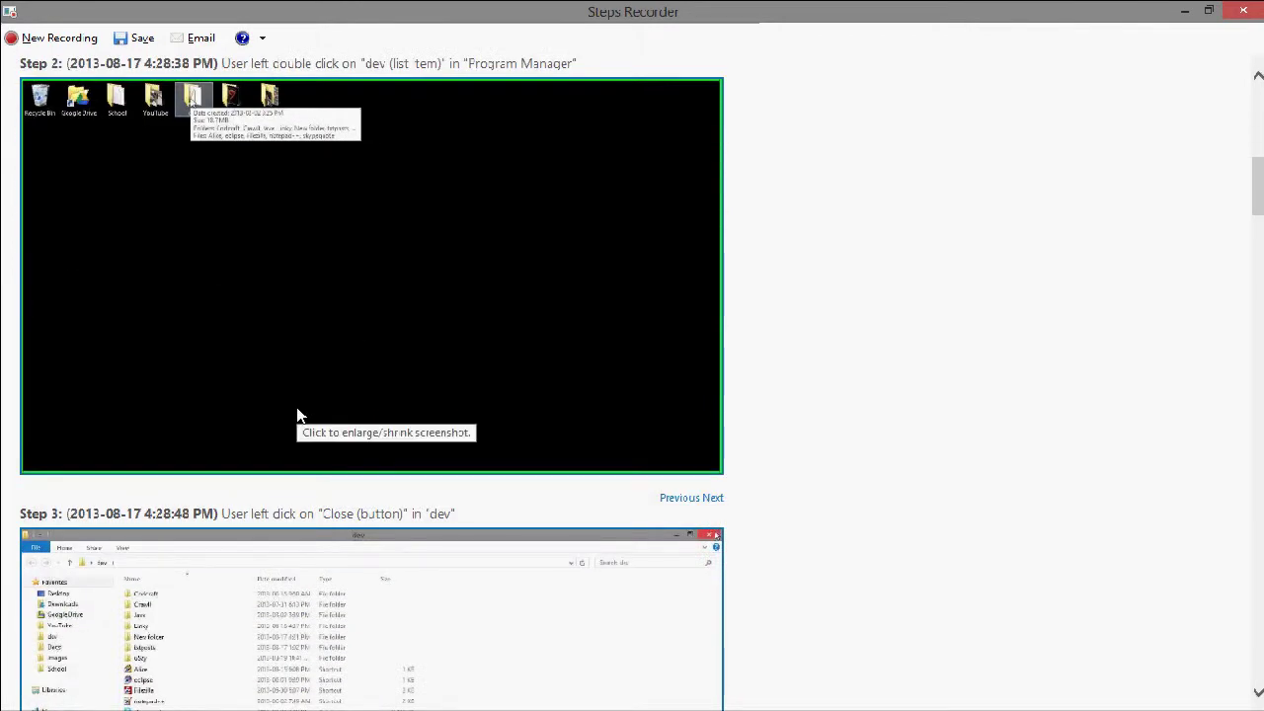
{"action": "scroll", "coordinate": [299, 415], "scroll_direction": "down", "scroll_amount": 3}
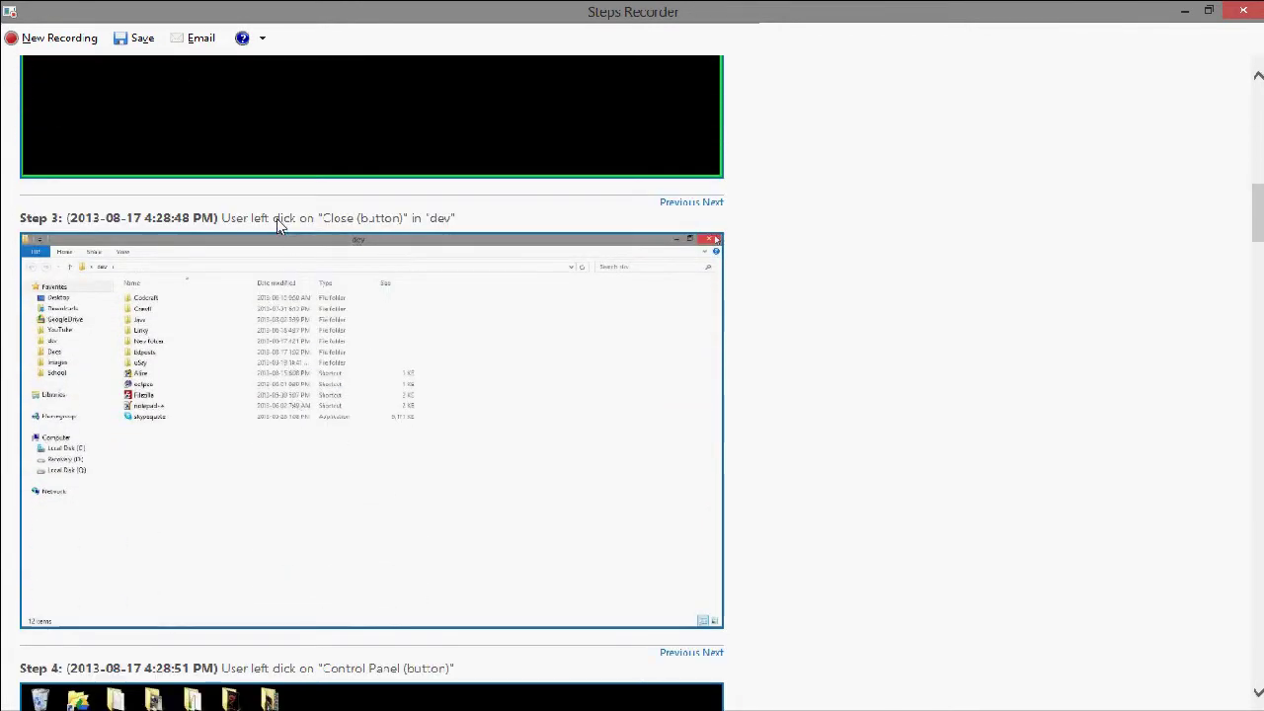
{"action": "scroll", "coordinate": [283, 425], "scroll_direction": "down", "scroll_amount": 2}
{"action": "scroll", "coordinate": [284, 439], "scroll_direction": "down", "scroll_amount": 2}
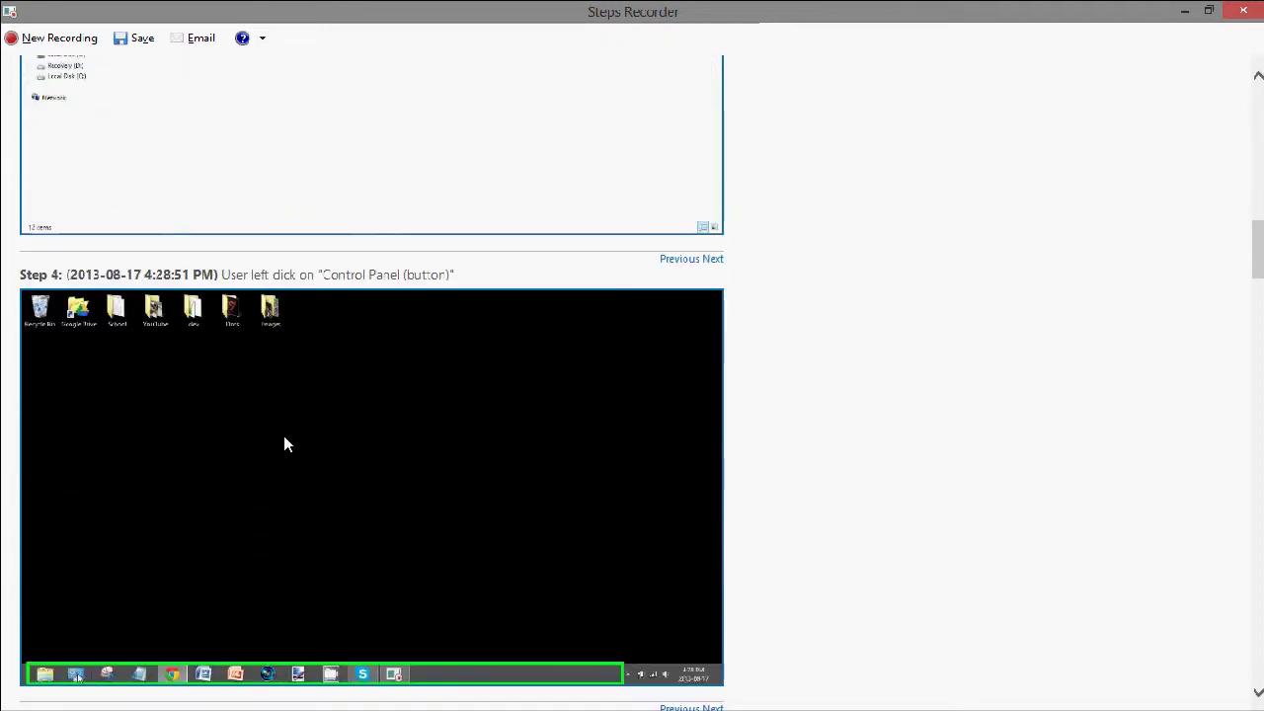
{"action": "scroll", "coordinate": [284, 444], "scroll_direction": "down", "scroll_amount": 1}
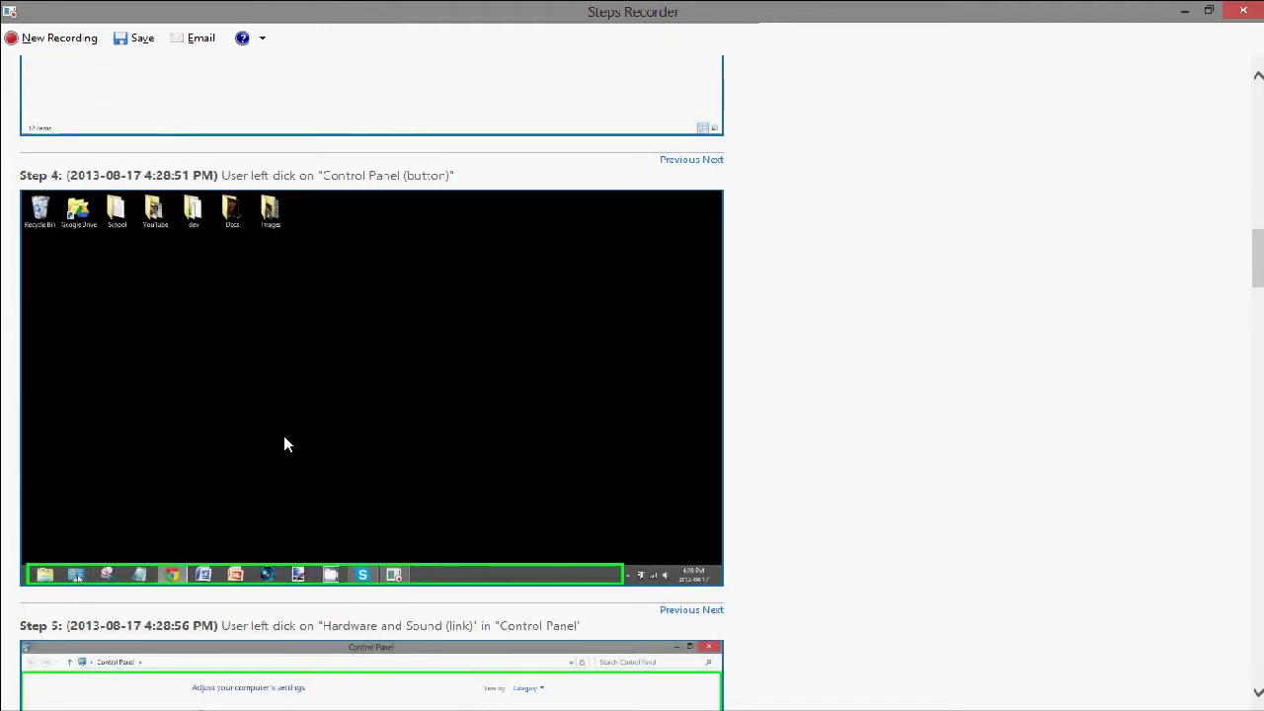
{"action": "scroll", "coordinate": [284, 442], "scroll_direction": "down", "scroll_amount": 1}
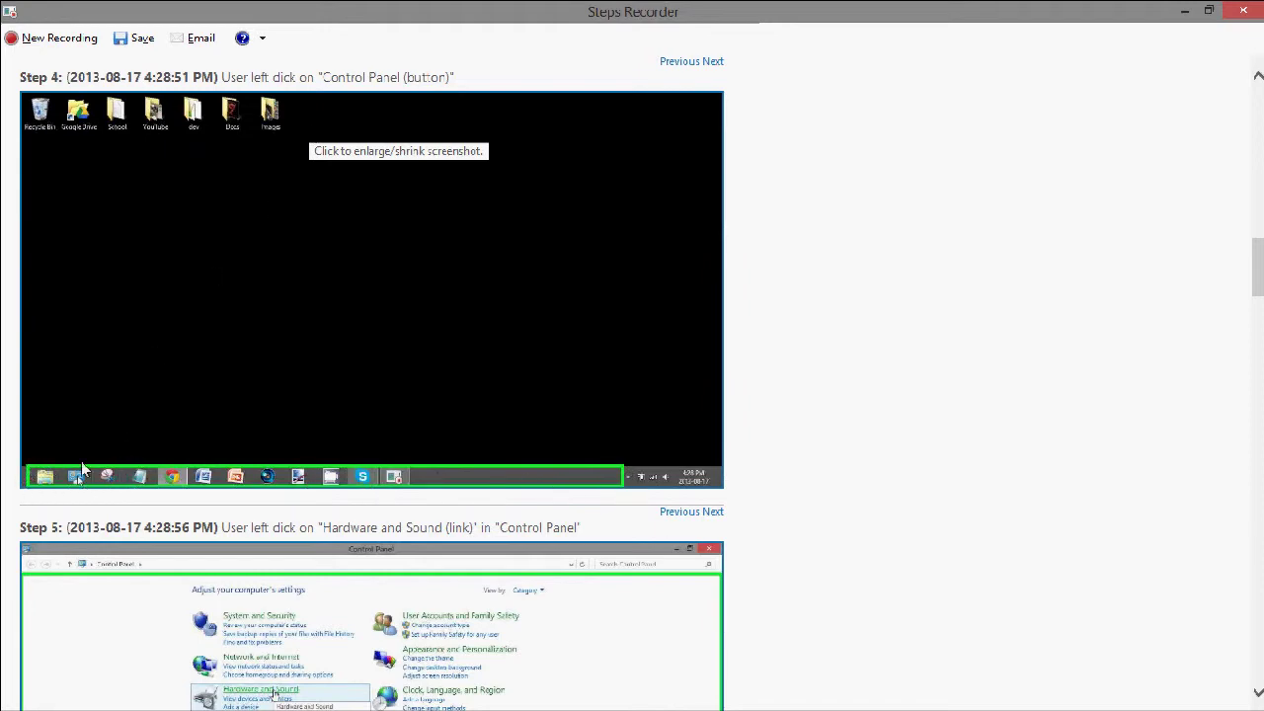
{"action": "scroll", "coordinate": [600, 437], "scroll_direction": "down", "scroll_amount": 4}
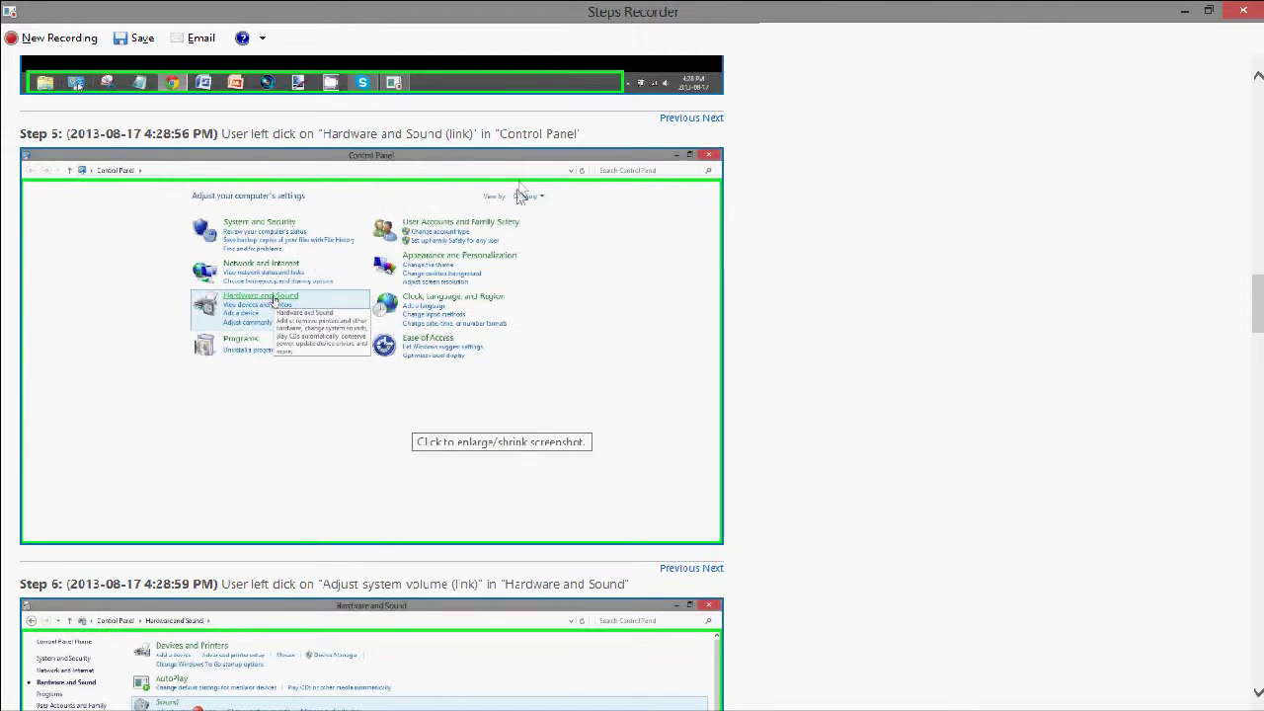
{"action": "scroll", "coordinate": [282, 375], "scroll_direction": "down", "scroll_amount": 4}
{"action": "scroll", "coordinate": [368, 368], "scroll_direction": "down", "scroll_amount": 2}
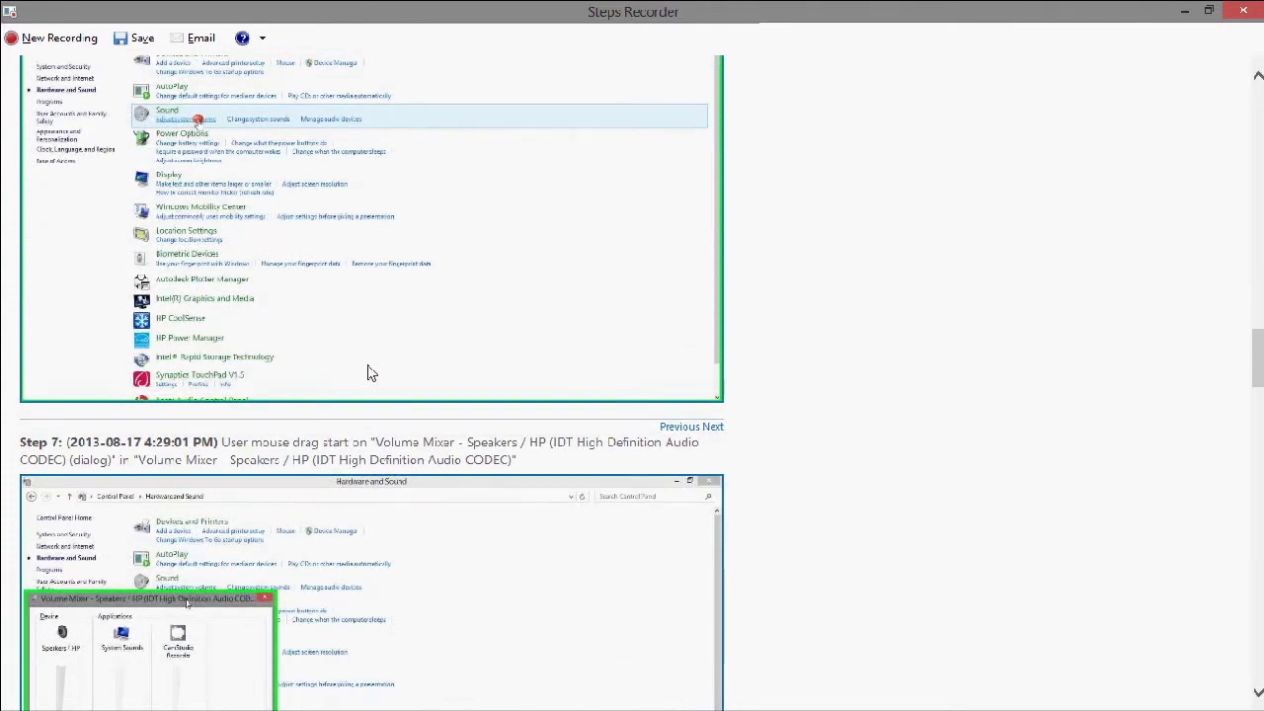
{"action": "scroll", "coordinate": [368, 373], "scroll_direction": "down", "scroll_amount": 1}
{"action": "scroll", "coordinate": [188, 484], "scroll_direction": "down", "scroll_amount": 3}
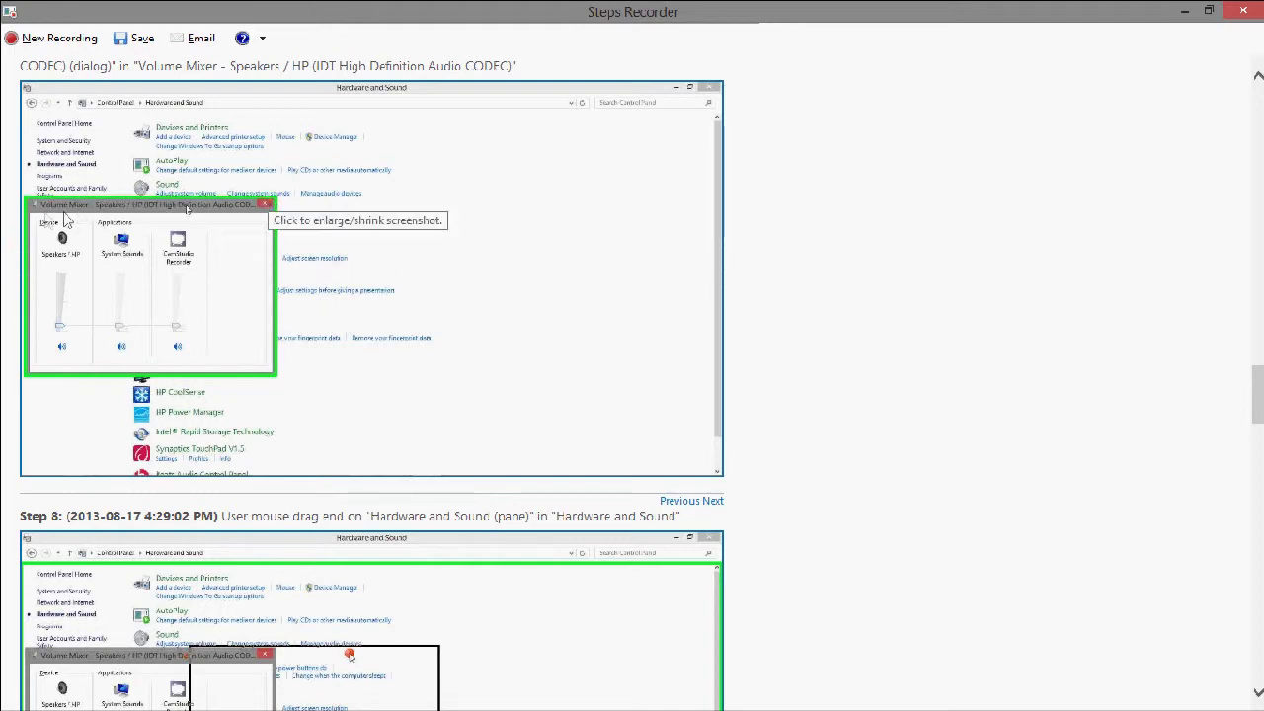
{"action": "scroll", "coordinate": [226, 449], "scroll_direction": "down", "scroll_amount": 4}
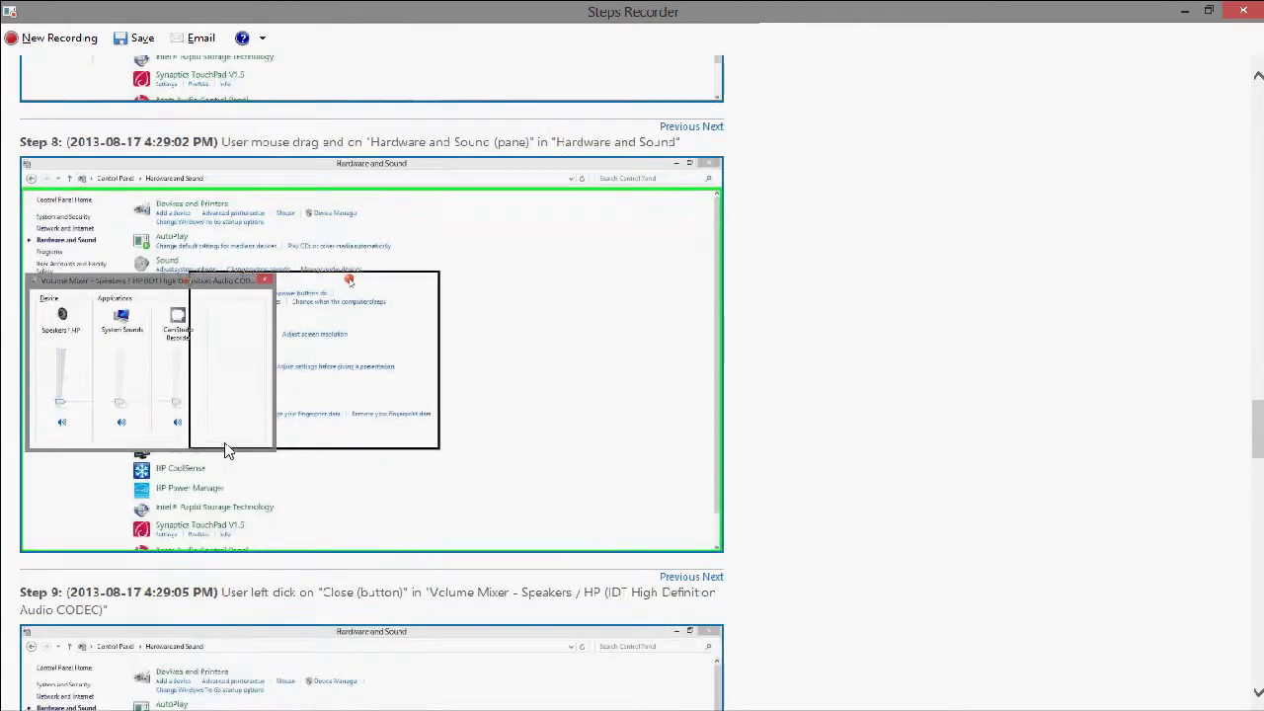
{"action": "scroll", "coordinate": [226, 449], "scroll_direction": "down", "scroll_amount": 1}
{"action": "scroll", "coordinate": [226, 451], "scroll_direction": "up", "scroll_amount": 1}
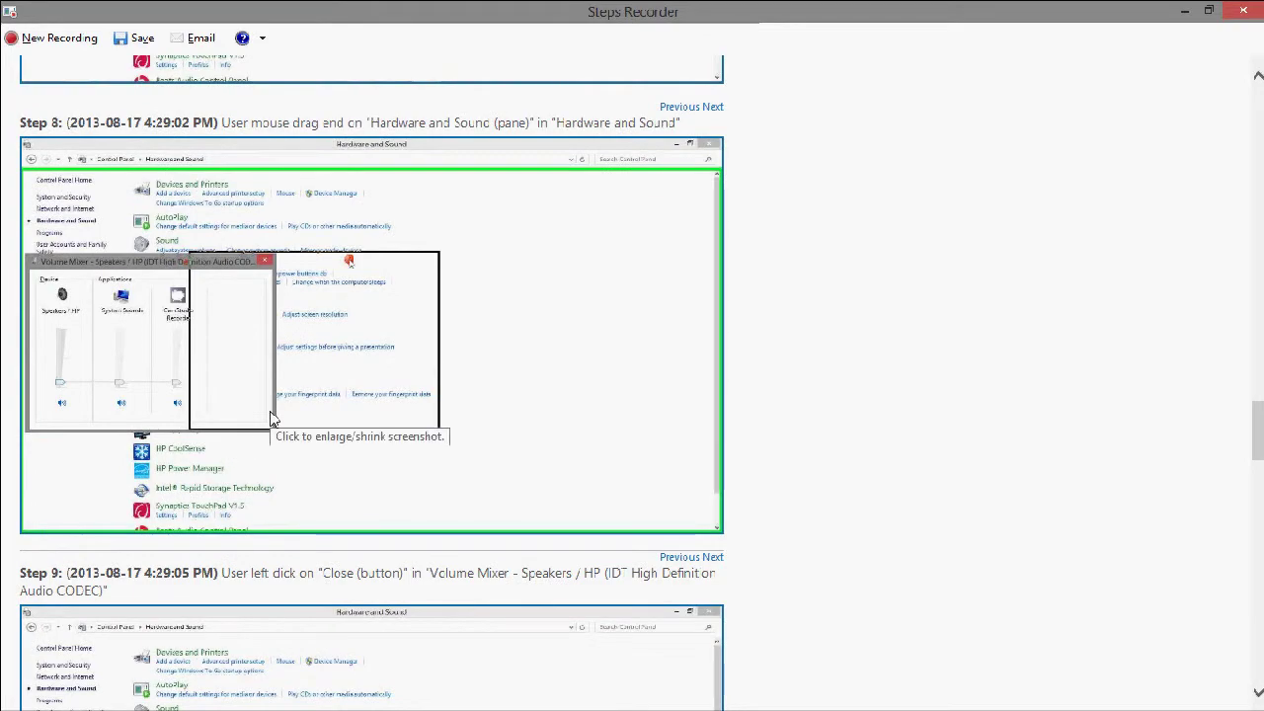
{"action": "scroll", "coordinate": [272, 425], "scroll_direction": "down", "scroll_amount": 6}
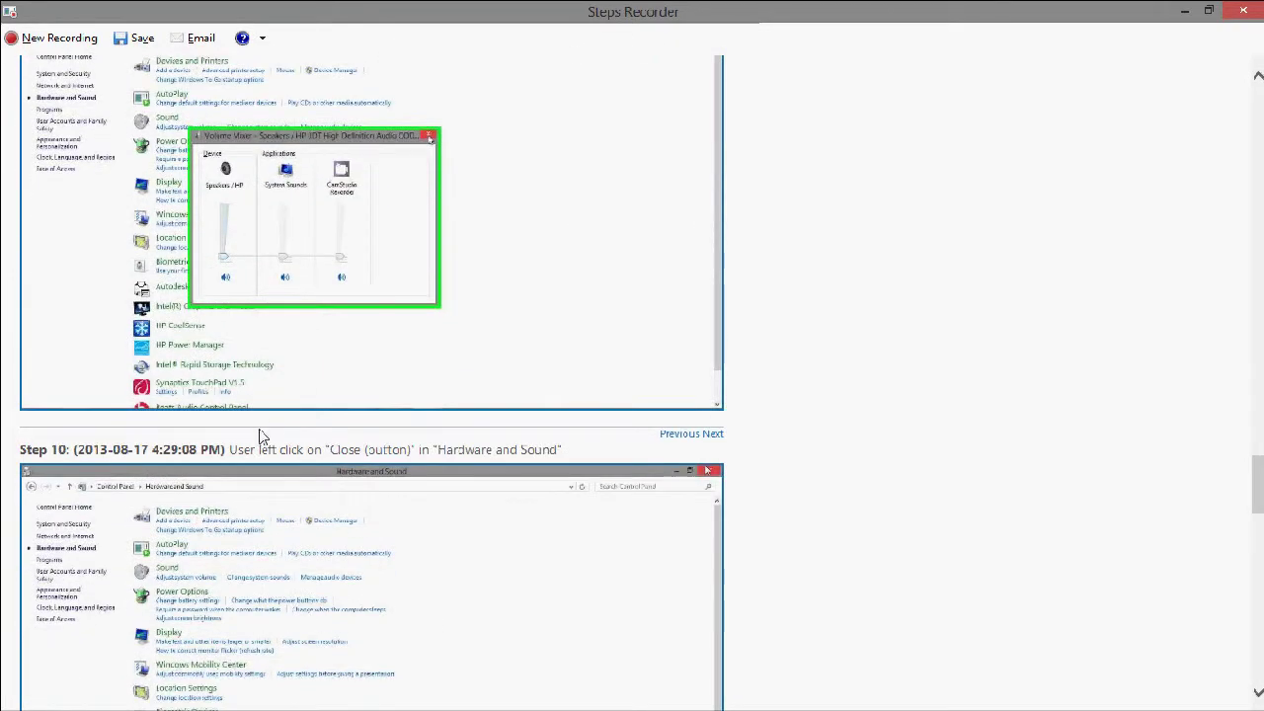
{"action": "scroll", "coordinate": [384, 293], "scroll_direction": "down", "scroll_amount": 3}
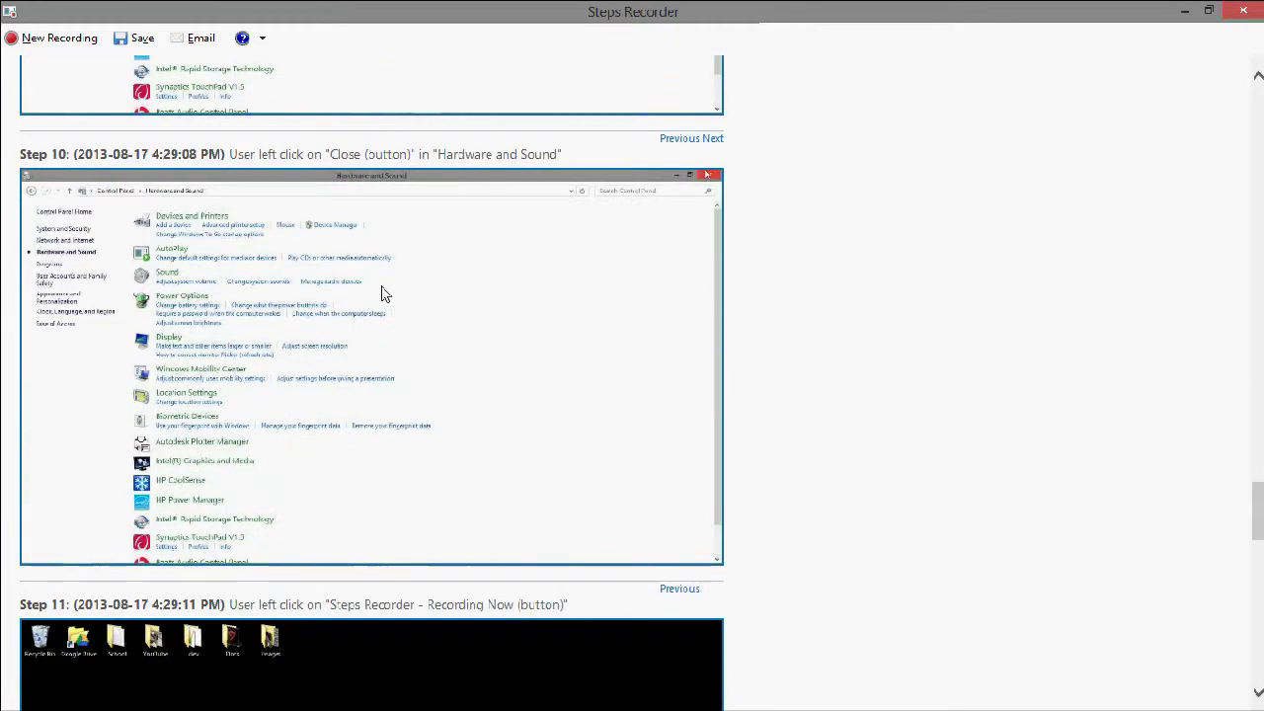
{"action": "scroll", "coordinate": [385, 293], "scroll_direction": "down", "scroll_amount": 4}
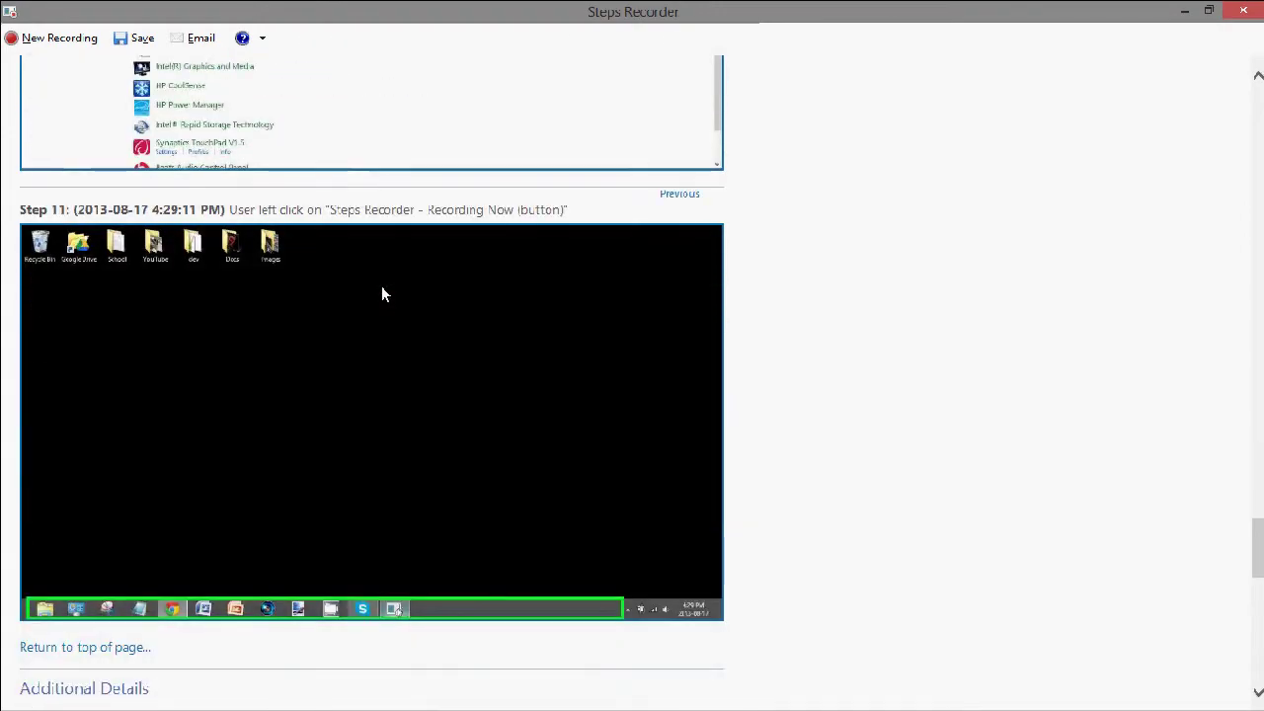
{"action": "scroll", "coordinate": [371, 297], "scroll_direction": "down", "scroll_amount": 6}
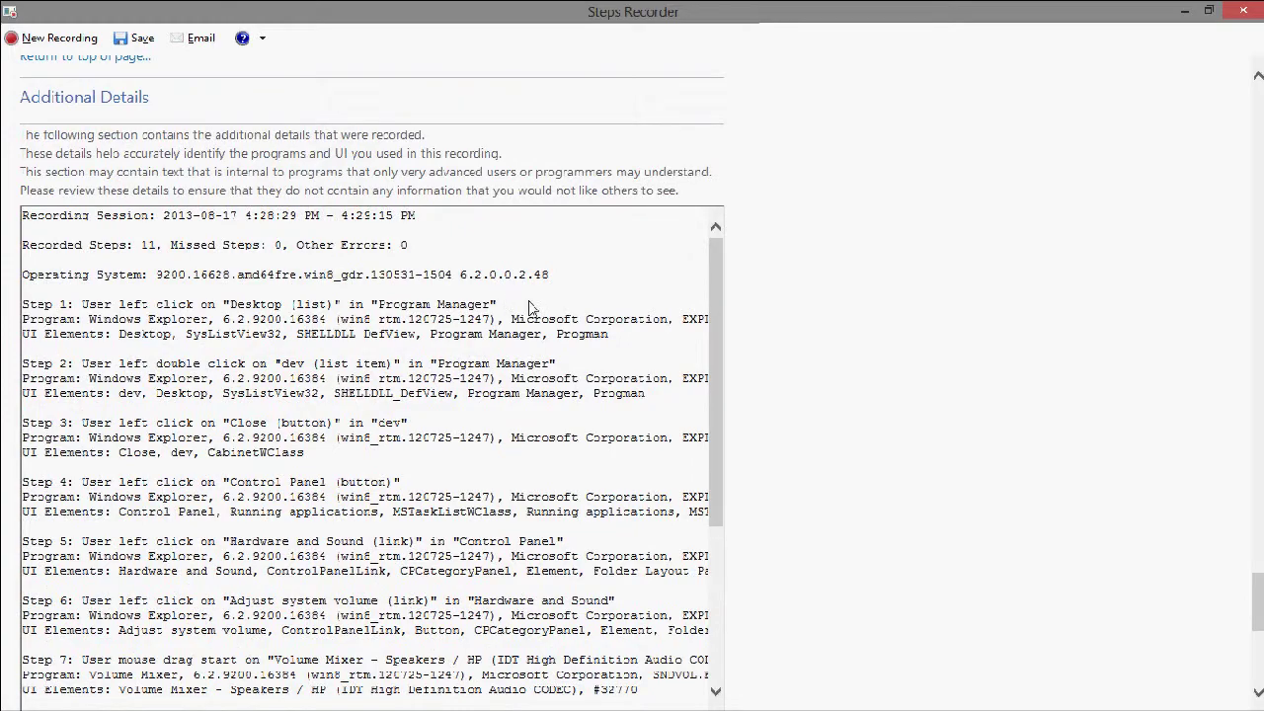
{"action": "left_click_drag", "start_coordinate": [718, 312], "coordinate": [712, 280]}
Step: Return to the start of the report, check the save dialog's file type for the recording, and cancel without saving
{"action": "scroll", "coordinate": [756, 353], "scroll_direction": "up", "scroll_amount": 15}
{"action": "scroll", "coordinate": [1189, 407], "scroll_direction": "up", "scroll_amount": 20}
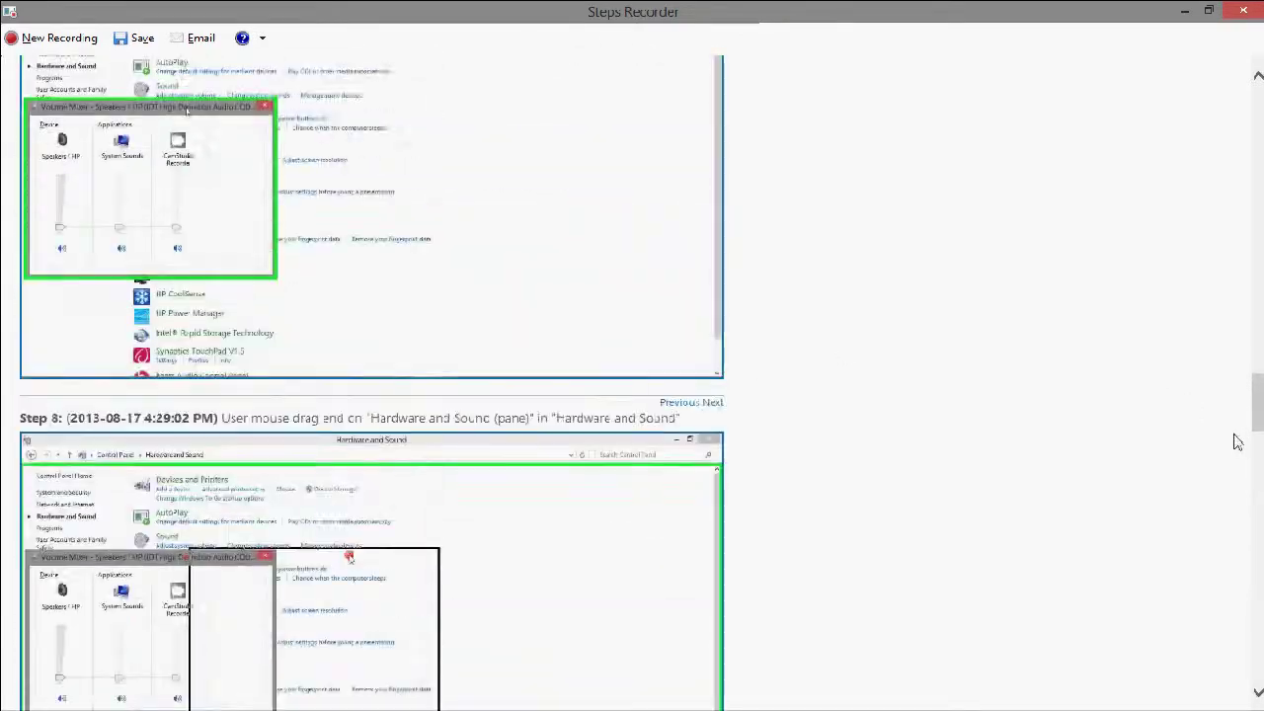
{"action": "scroll", "coordinate": [1186, 415], "scroll_direction": "up", "scroll_amount": 8}
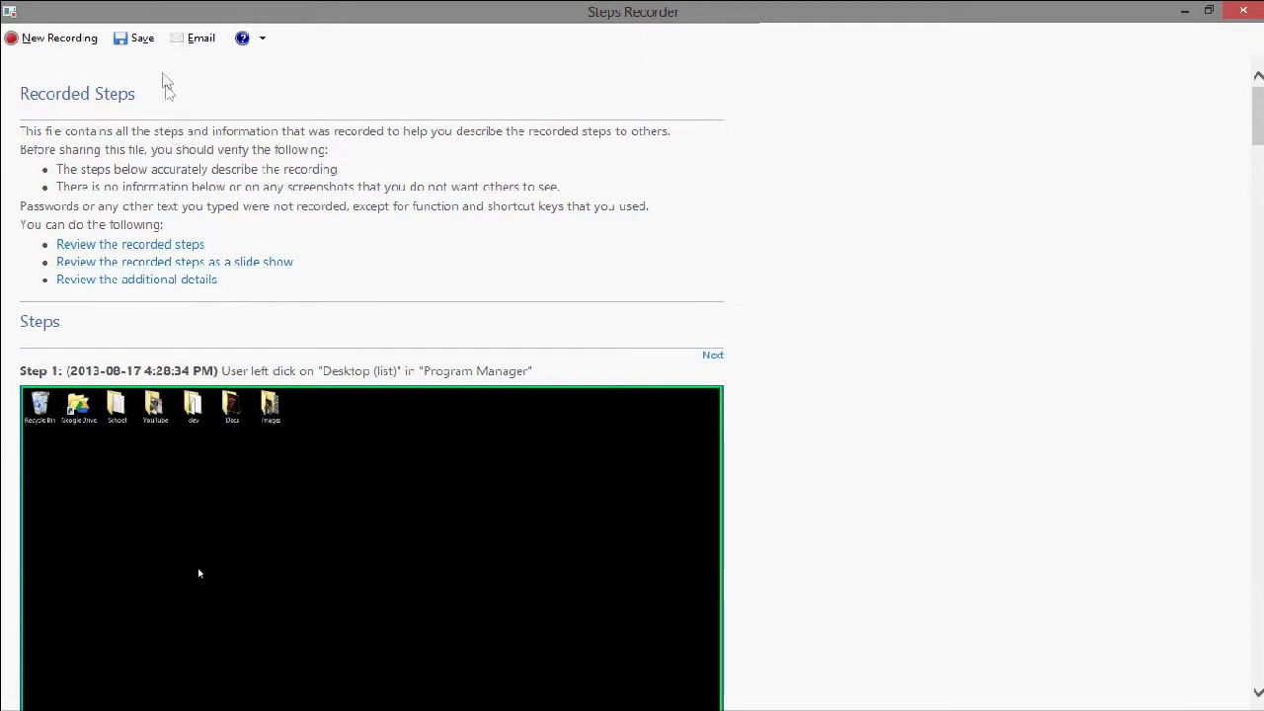
{"action": "left_click", "coordinate": [138, 39]}
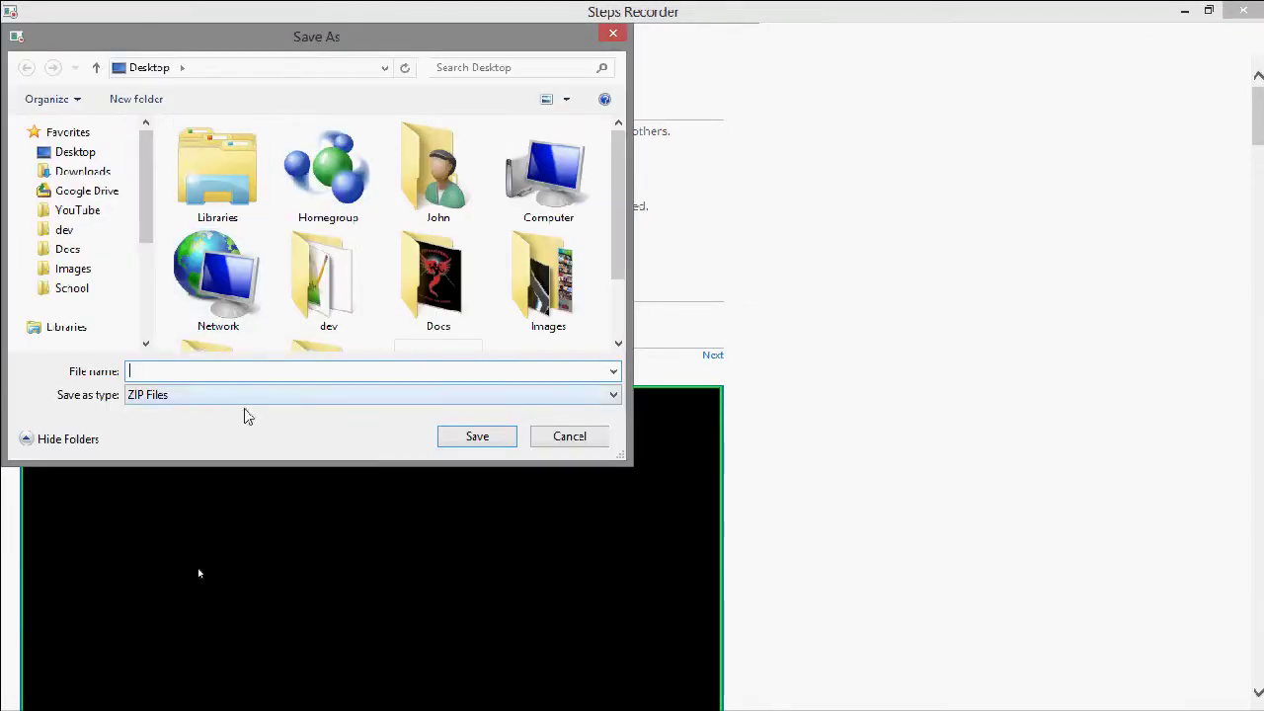
{"action": "left_click", "coordinate": [567, 436]}
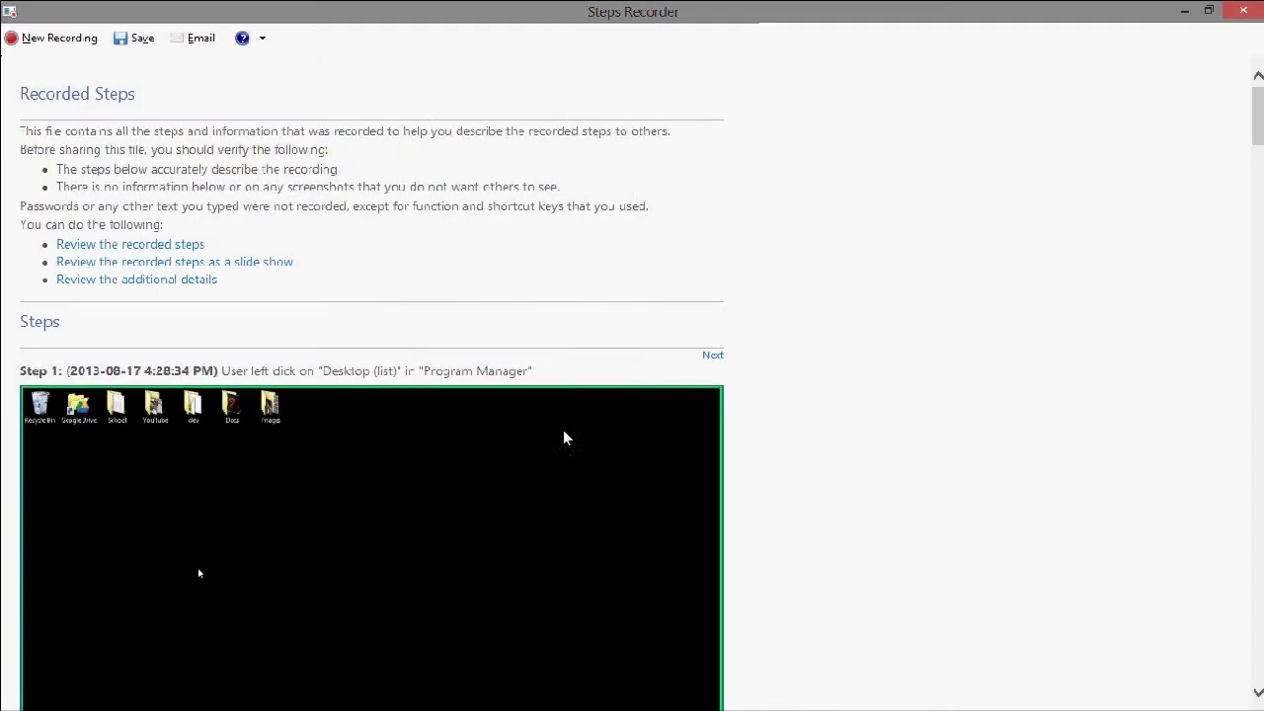